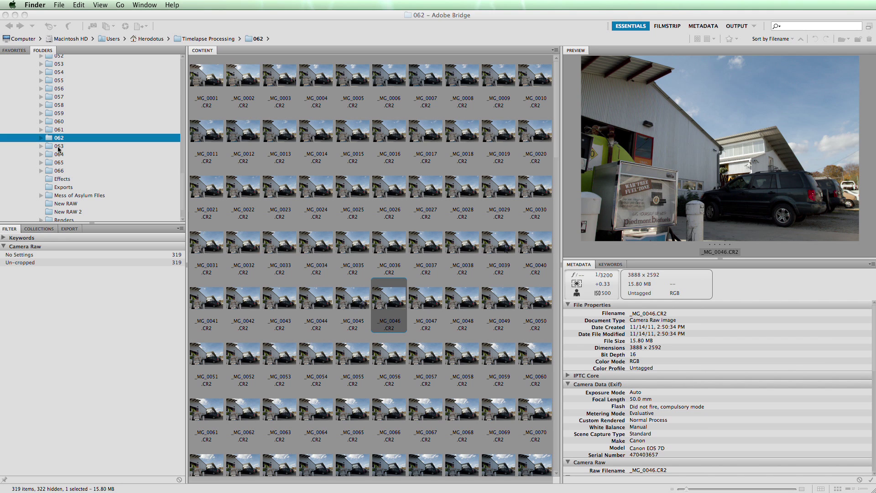
Activate Bridge, clear the thumbnail selection and preview frame _MG_0036 (1/3200, ISO 500)
left_click(58, 149)
left_click(111, 141)
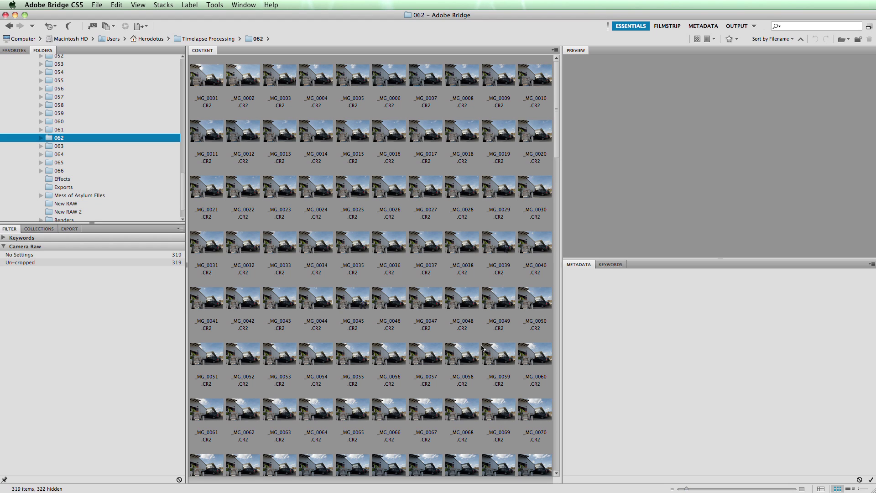
left_click(345, 16)
left_click(384, 242)
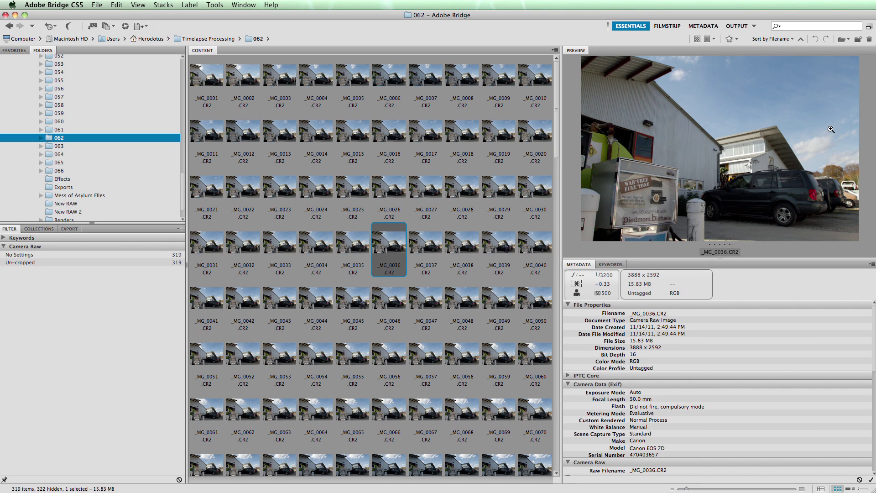
Reset Bridge to the standard workspace layout via Window > Workspace
left_click(243, 5)
mouse_move(254, 30)
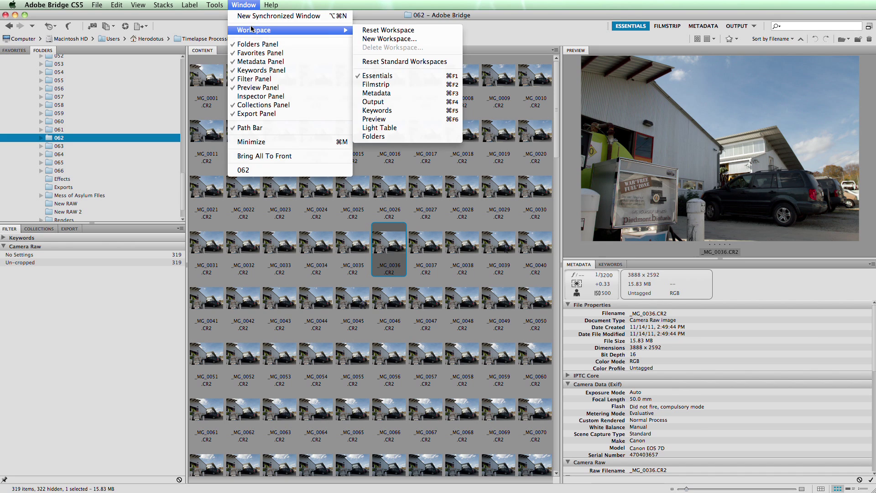
left_click(406, 67)
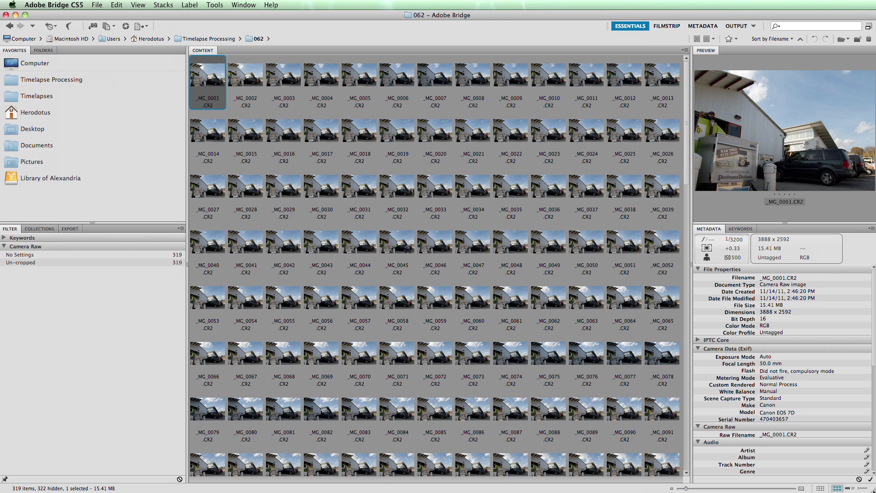
Step through the 062 thumbnails with the arrow keys, ending on _MG_0205
key("Right")
key("Right")
key("Right")
key("Right")
key("Right")
key("Right")
key("Right")
key("Right")
key("Right")
key("Right")
key("Right")
key("Right")
key("Right")
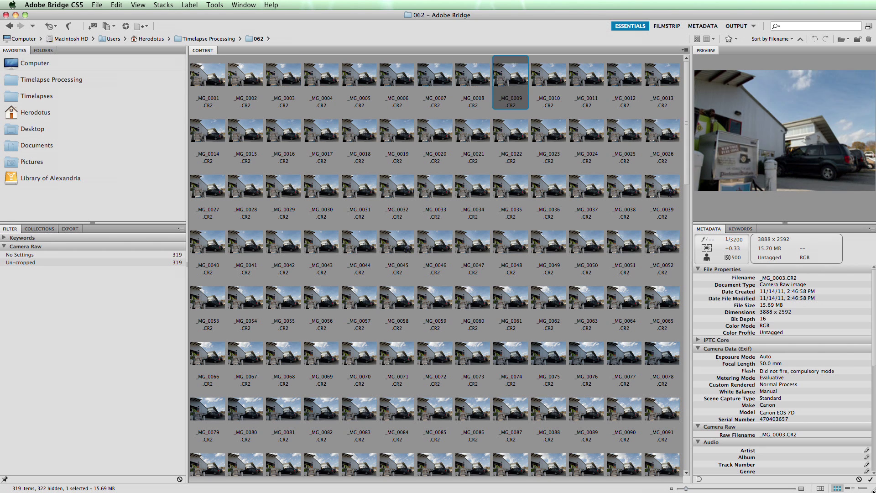
key("Right")
key("Right")
key("Right")
key("Right")
key("Right")
key("Right")
key("Right")
key("Right")
key("Right")
key("Right")
key("Right")
key("Right")
key("Right")
key("Right")
key("Right")
key("Right")
key("Right")
key("Right")
key("Right")
key("Right")
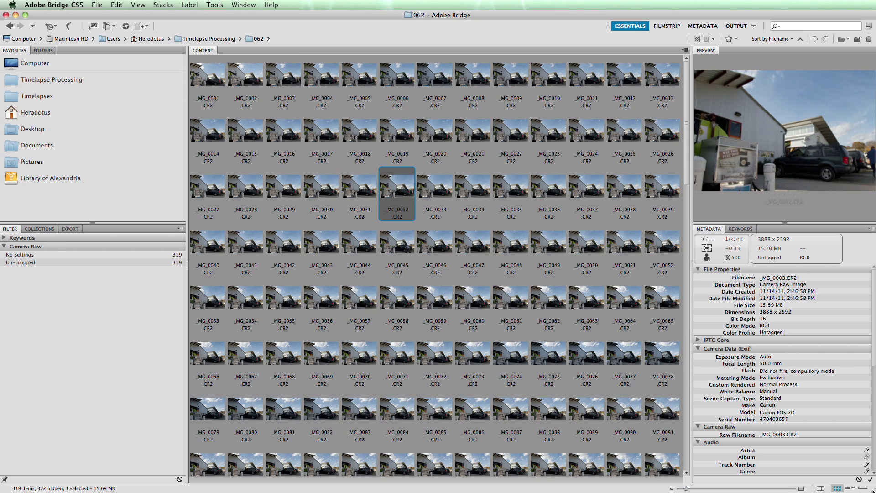
key("Right")
key("Right")
key("Right")
key("Right")
key("Right")
key("Right")
key("Right")
key("Right")
key("Right")
key("Right")
key("Up")
key("Up")
key("Down")
key("Down")
key("Down")
key("Down")
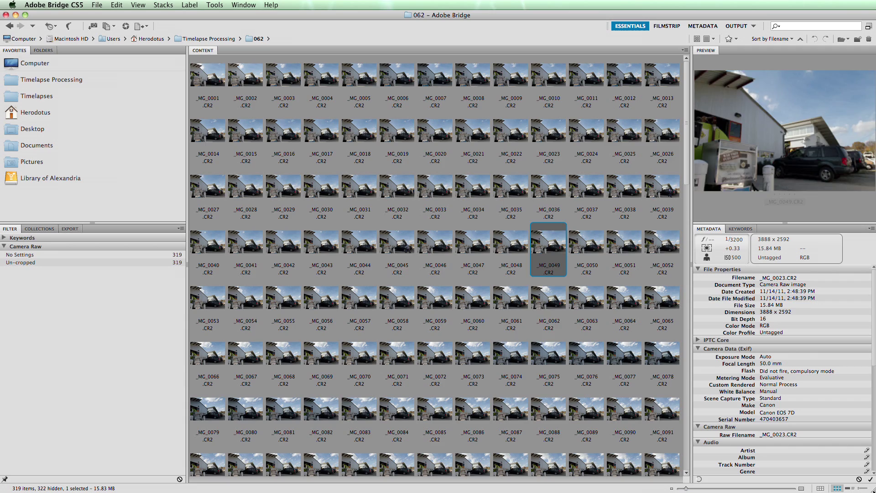
key("Down")
key("Down")
key("Down")
key("Down")
key("Down")
key("Down")
key("Down")
key("Down")
key("Down")
key("Down")
key("Down")
key("Down")
key("Down")
key("Down")
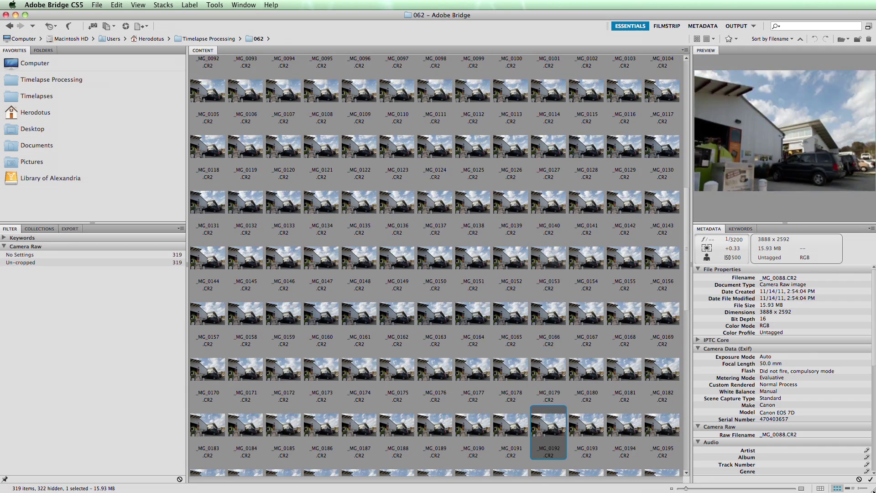
key("Down")
key("Down")
key("Down")
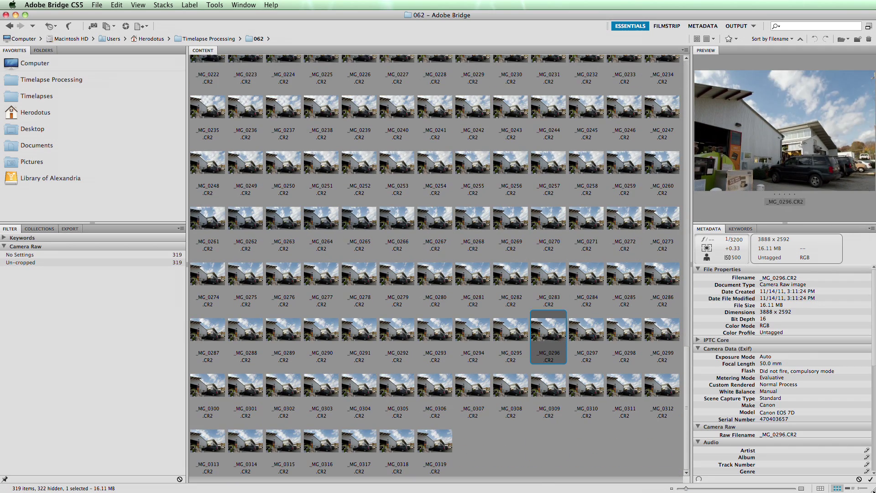
key("Up")
key("Up")
key("Up")
key("Up")
key("Up")
key("Up")
key("Up")
Widen and heighten the Preview panel, then preview frame _MG_0186
left_click_drag(692, 266, 583, 264)
left_click_drag(684, 224, 684, 307)
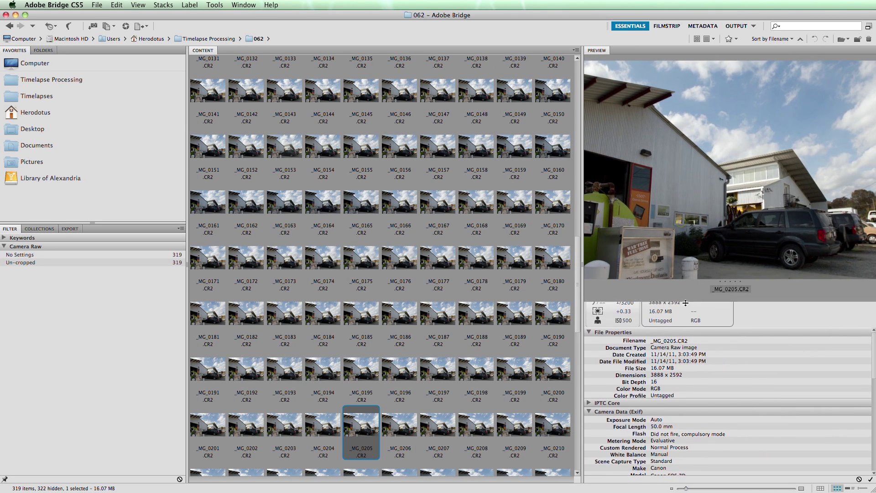
left_click(406, 314)
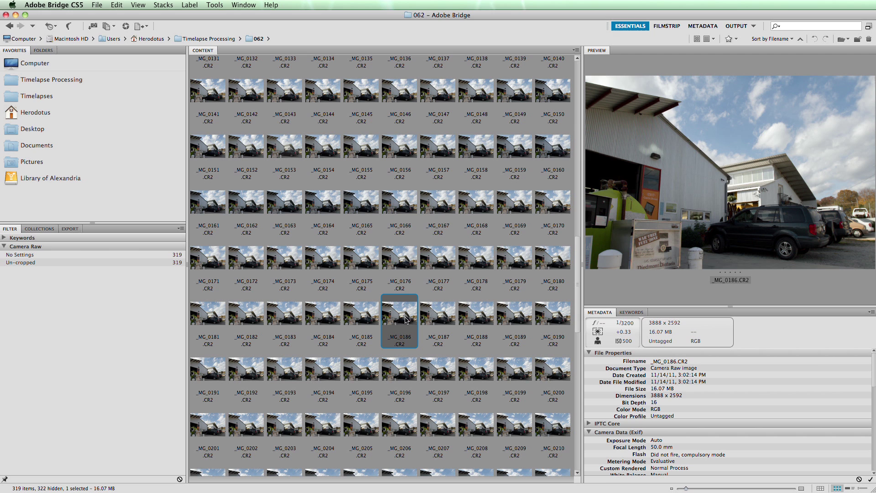
Scroll through later thumbnails and preview frame _MG_0226
scroll(437, 330, "down", 6)
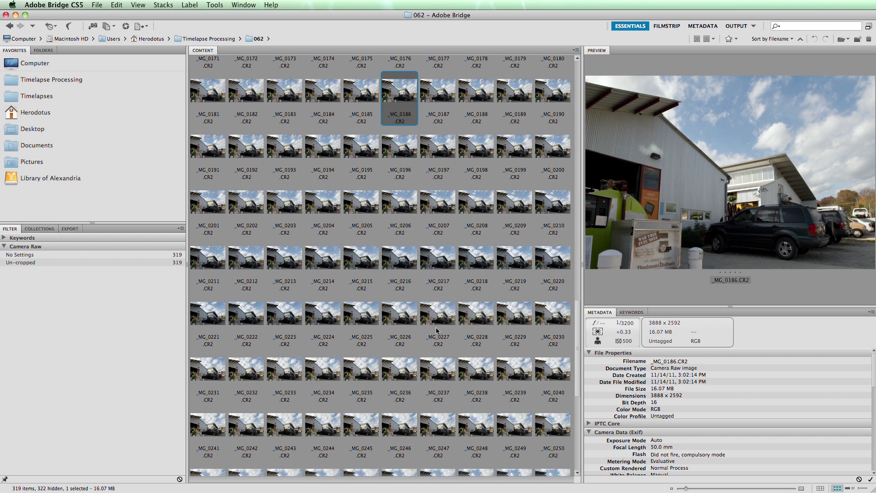
scroll(437, 330, "down", 1)
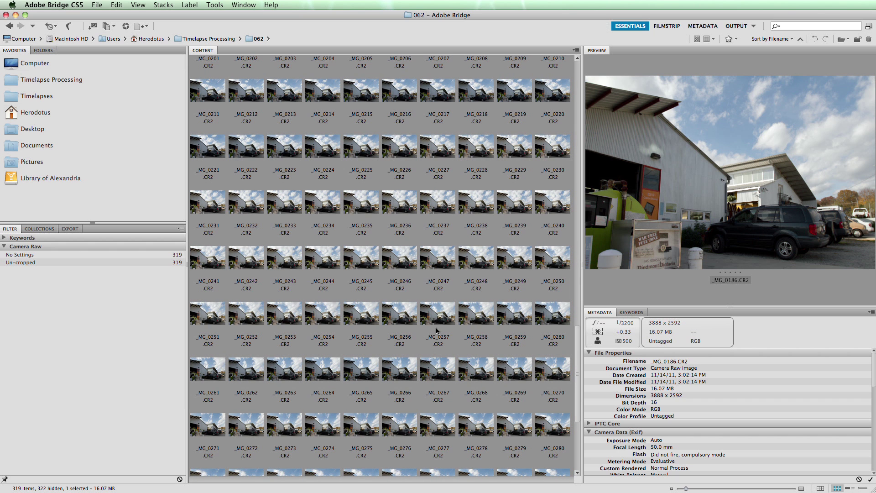
scroll(437, 330, "down", 2)
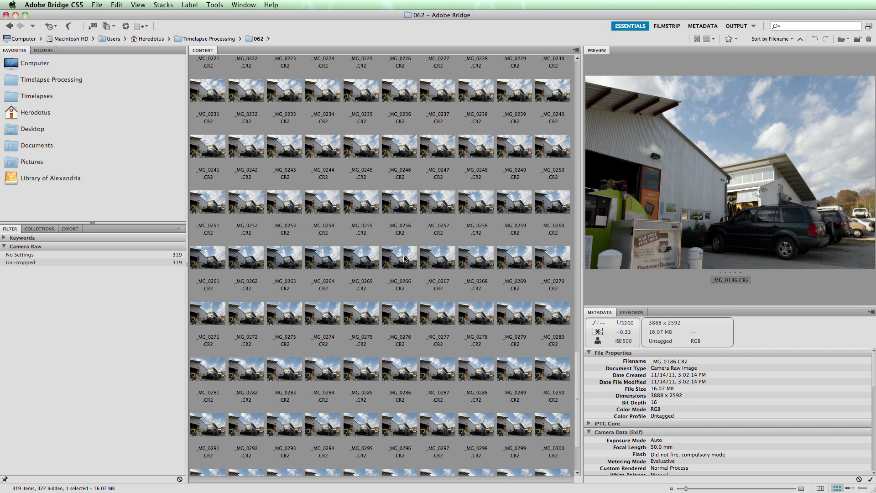
scroll(404, 259, "up", 5)
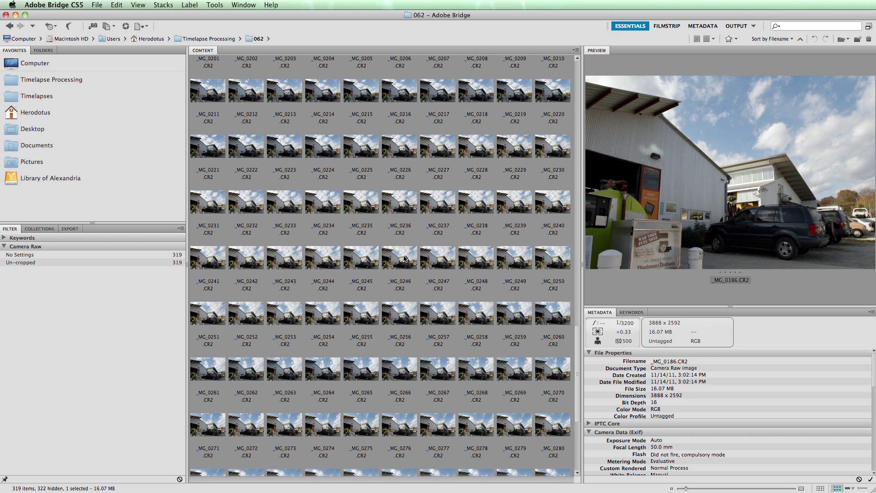
left_click(405, 314)
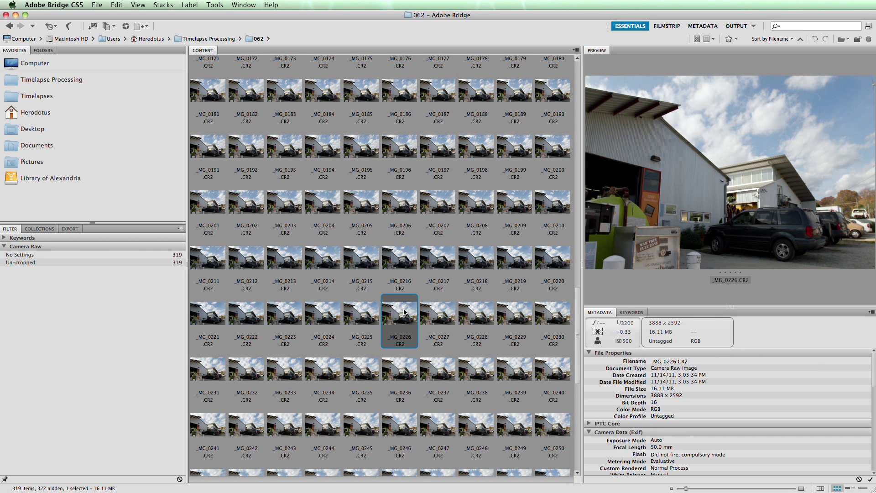
scroll(405, 312, "up", 1)
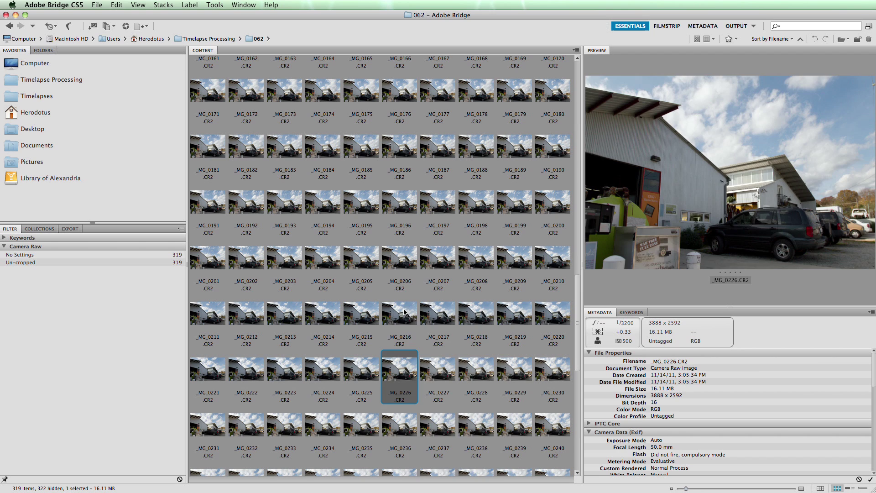
Open _MG_0216 in Camera Raw, glance at Tone Curve and HSL, then return to Basic
right_click(405, 312)
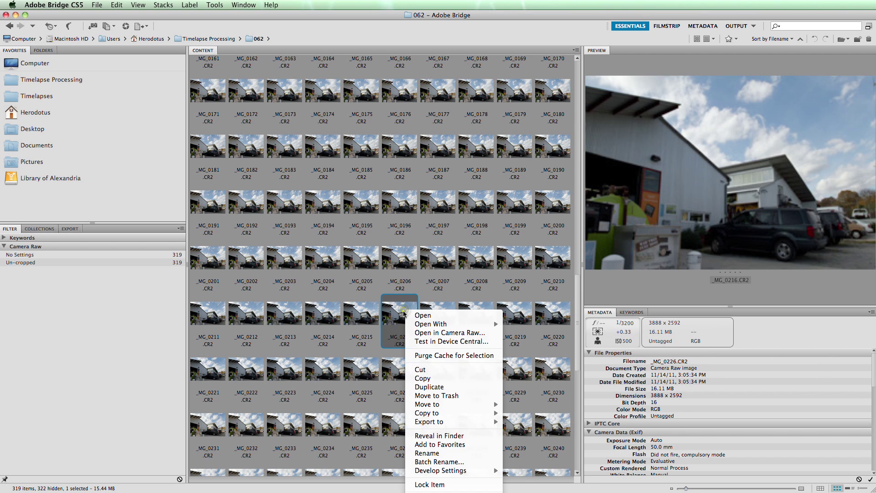
left_click(432, 333)
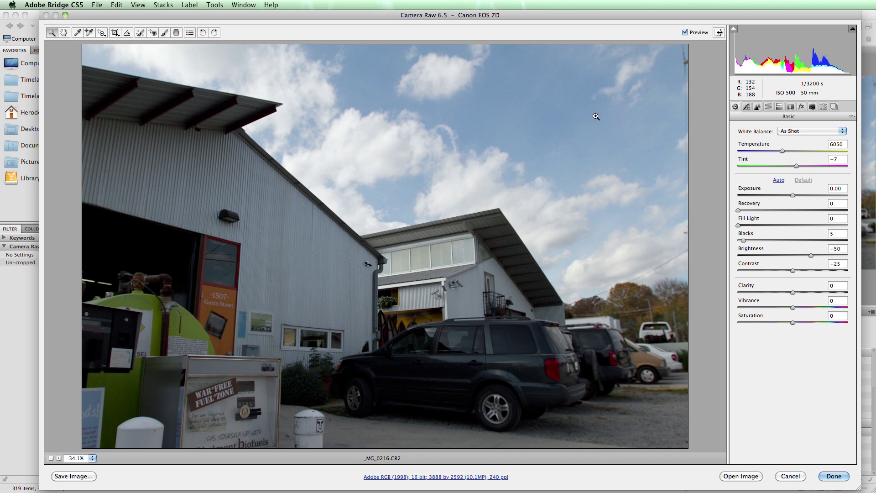
left_click_drag(540, 17, 539, 17)
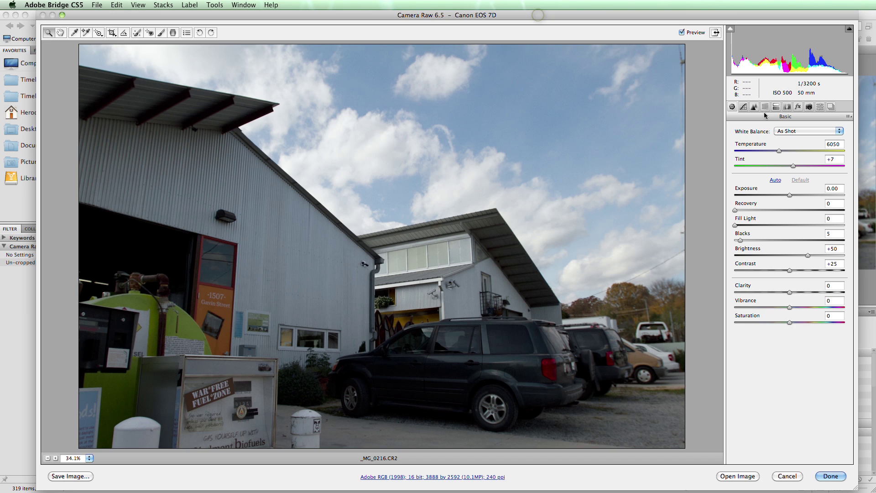
left_click(744, 106)
left_click(766, 106)
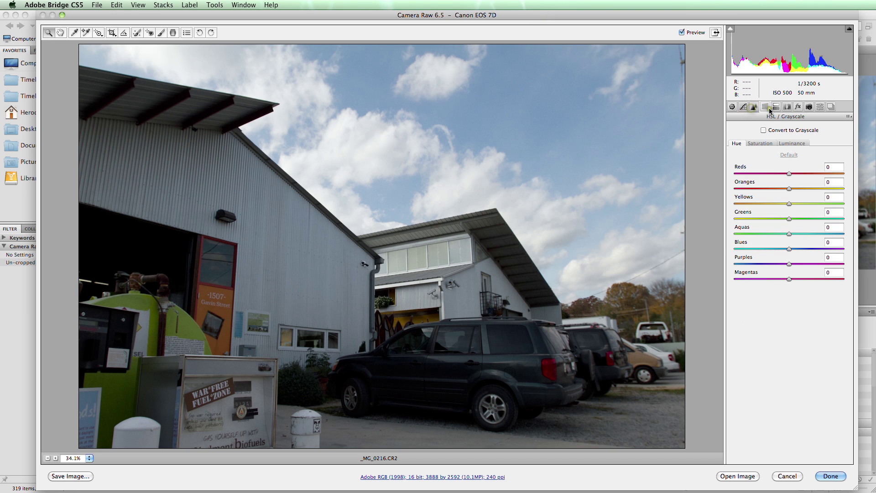
left_click(731, 106)
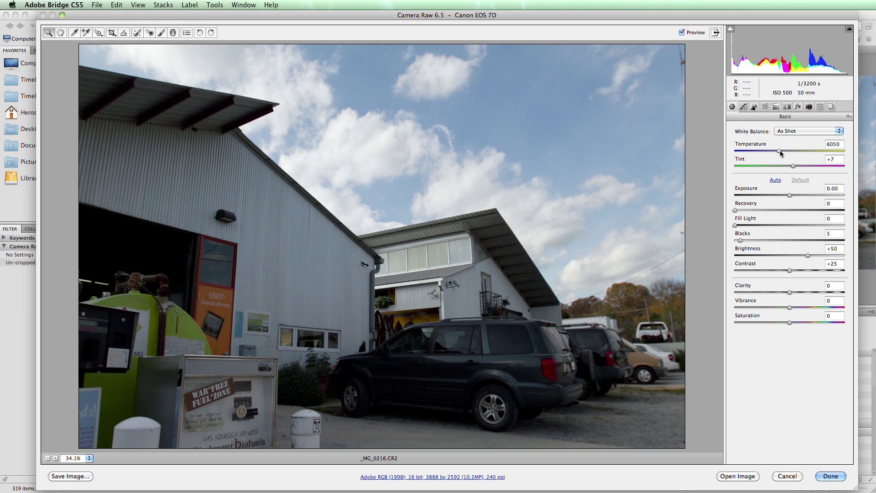
Set Temperature 7000 and Tint +12, then apply Auto tone (Brightness +59, Contrast +29)
mouse_move(781, 153)
left_mouse_down()
mouse_move(767, 154)
mouse_move(798, 154)
mouse_move(784, 167)
mouse_move(803, 167)
mouse_move(792, 167)
left_mouse_up()
left_click(792, 167)
left_click(791, 150)
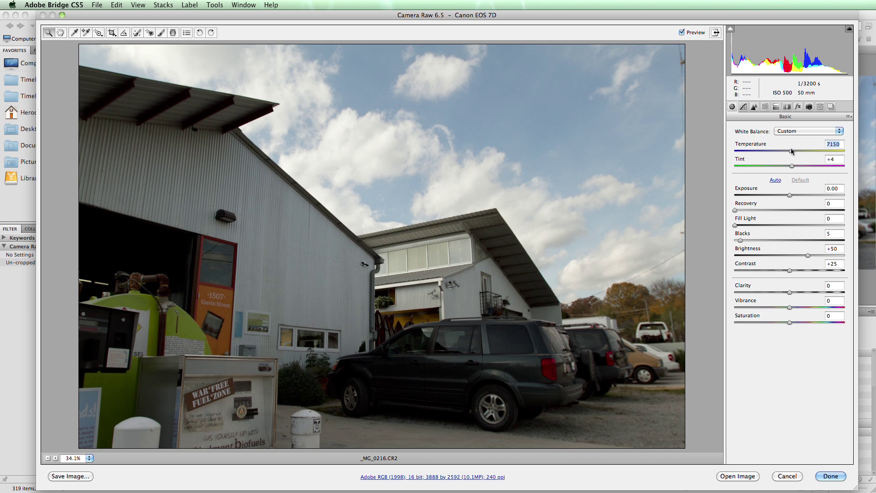
left_click_drag(794, 153, 796, 166)
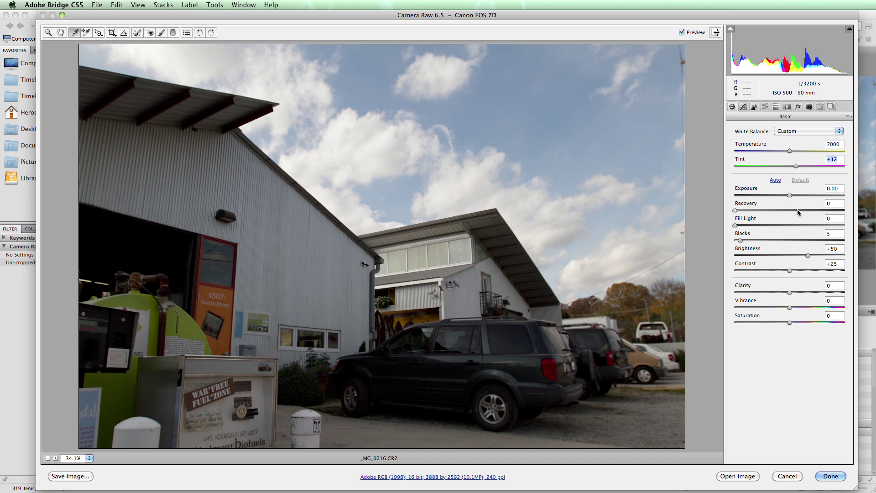
left_click(776, 181)
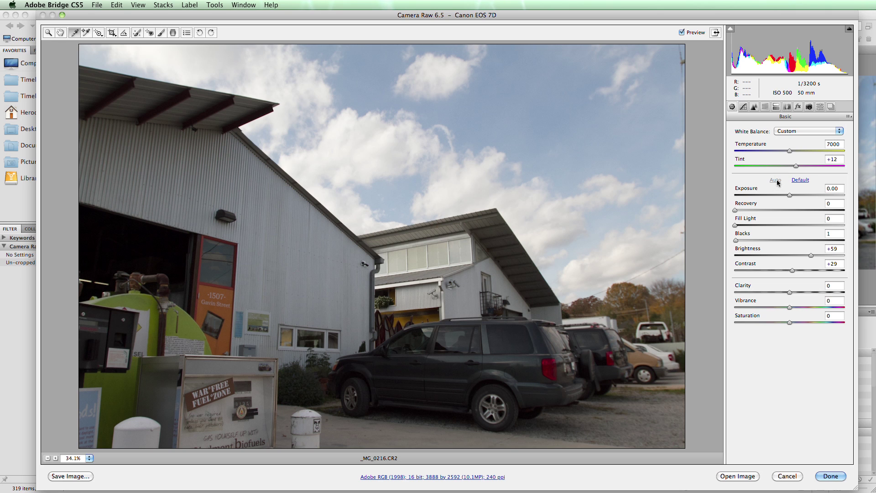
Restore default tone, test then reset Exposure to 0.00, and raise Fill Light to 35
left_click(801, 181)
mouse_move(789, 195)
left_mouse_down()
mouse_move(801, 196)
mouse_move(775, 197)
left_mouse_up()
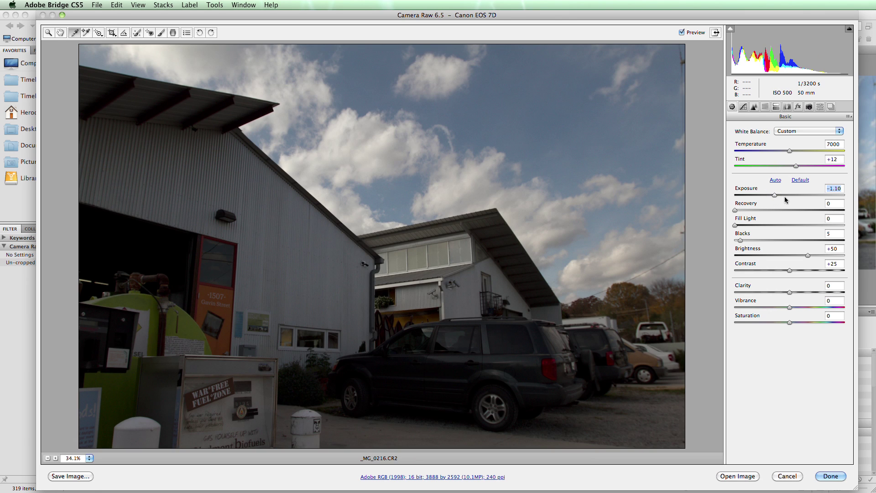
double_click(774, 196)
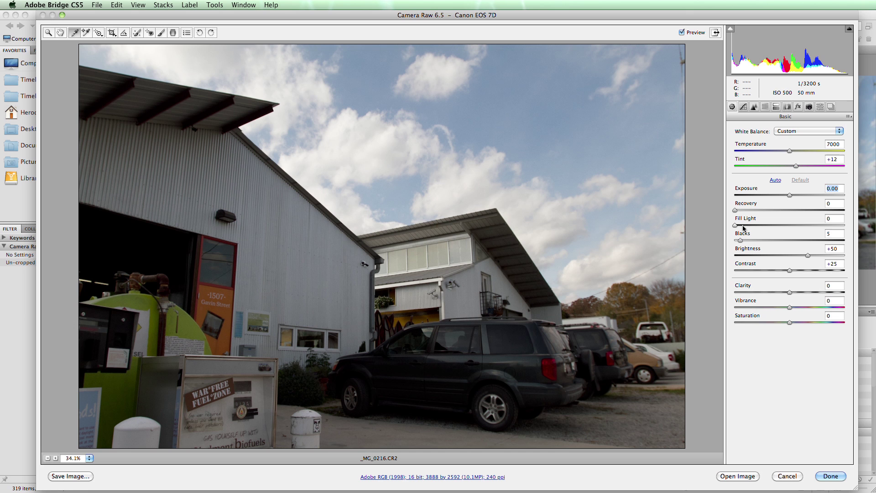
left_click_drag(736, 226, 772, 229)
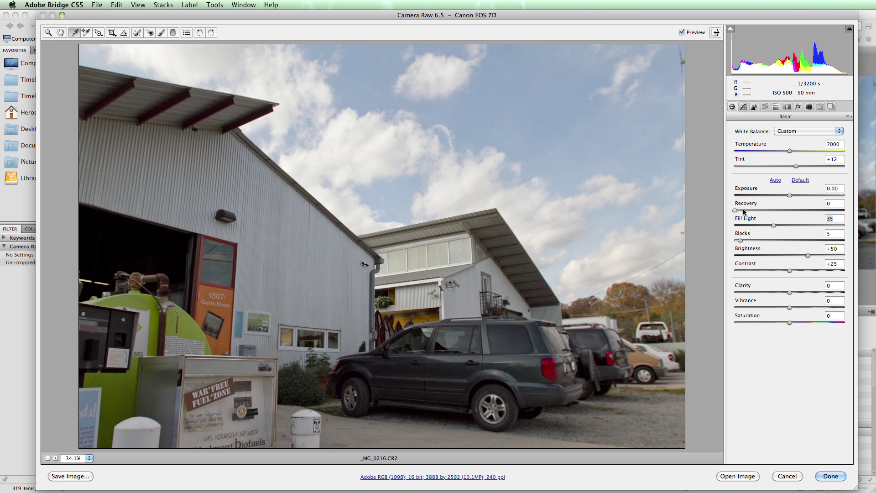
Set Recovery 0, Fill Light 38, Blacks 8, Brightness +75 and Contrast +31 in Basic
key("Up")
key("Up")
key("Up")
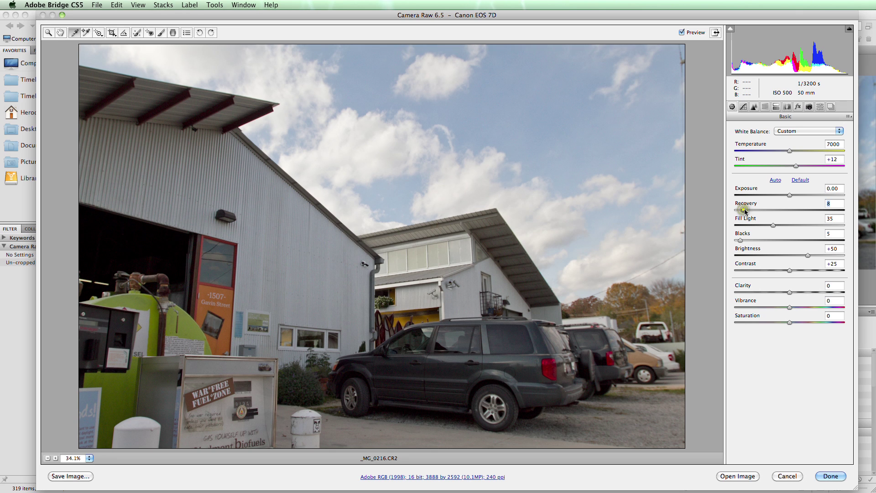
key("Tab")
key("Up")
key("Up")
key("Up")
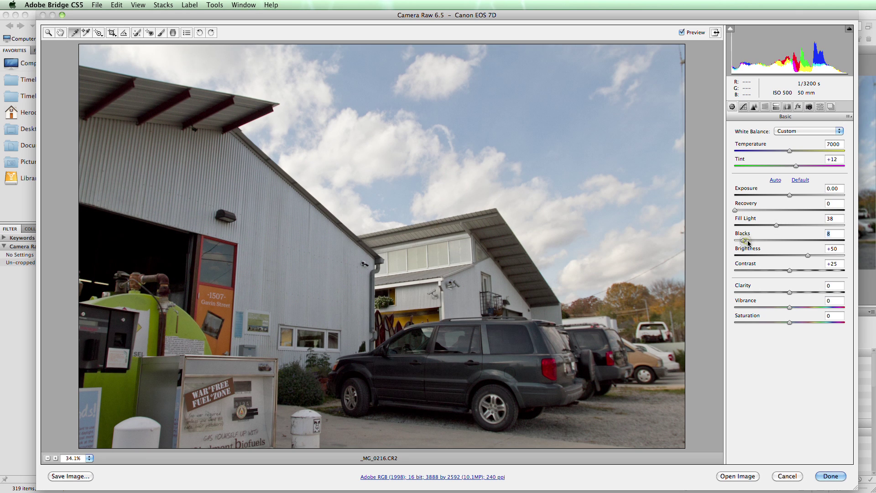
left_click_drag(812, 257, 815, 256)
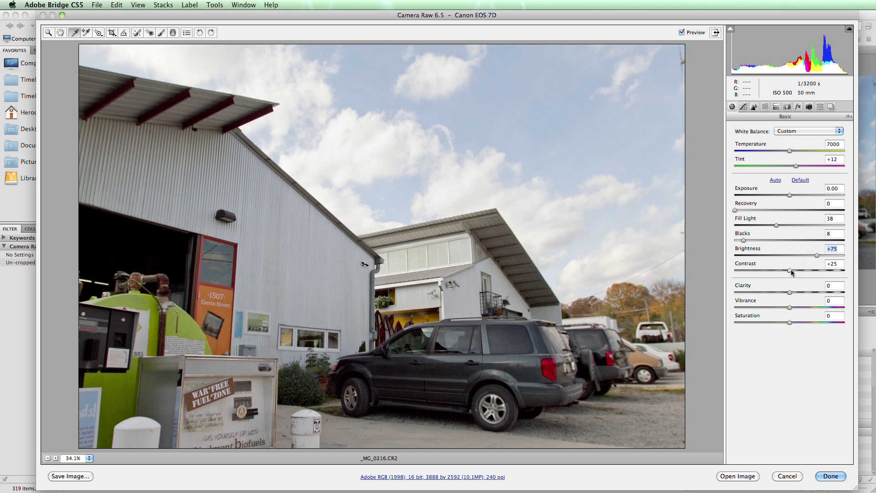
left_click_drag(789, 270, 794, 323)
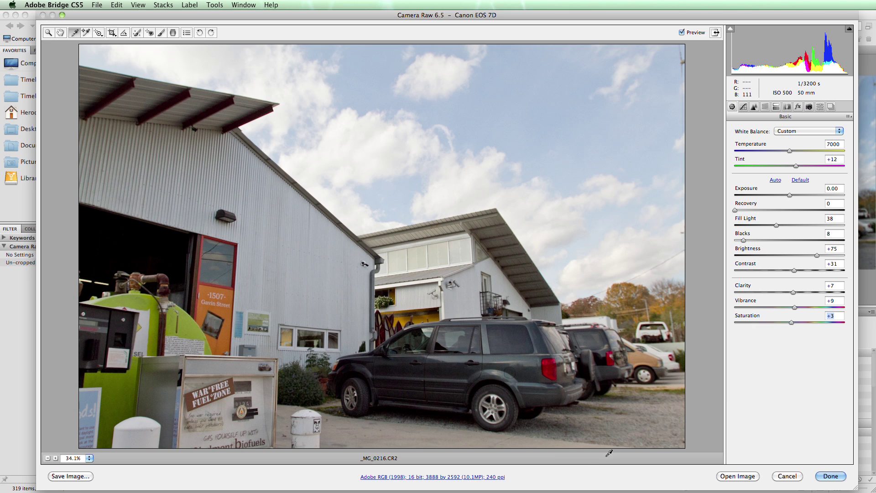
left_click(423, 478)
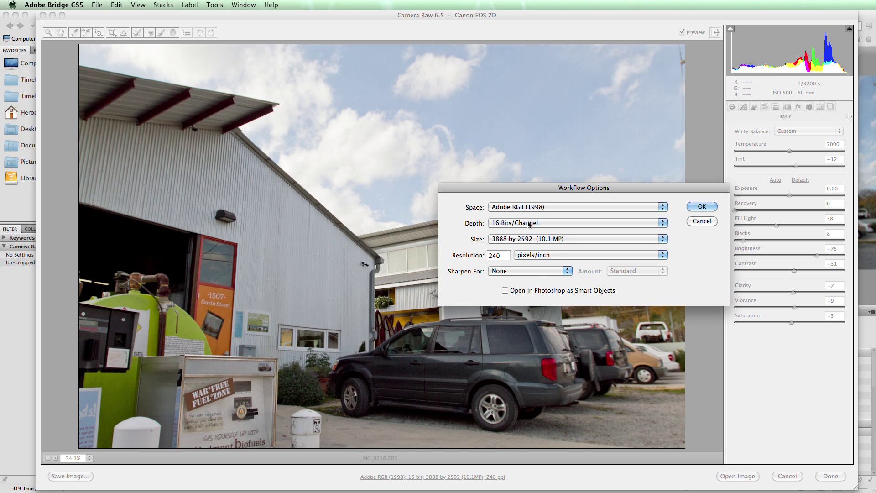
left_click(569, 239)
left_click(570, 239)
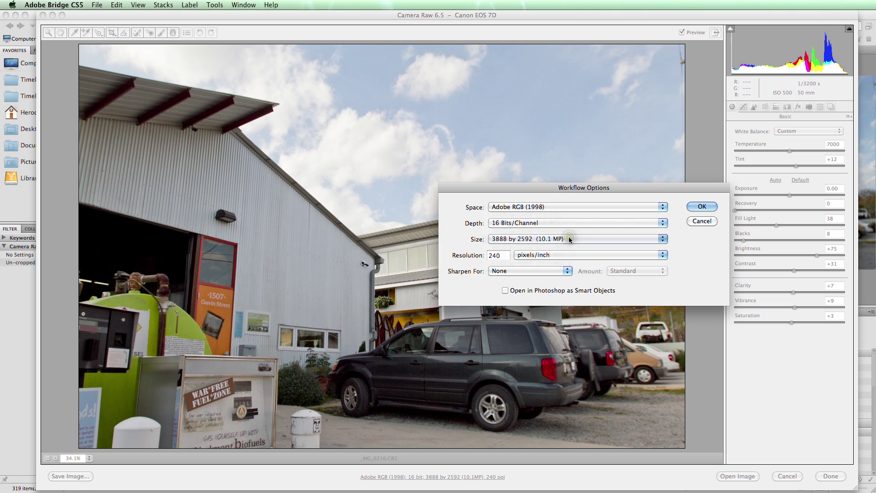
left_click(702, 202)
left_click(557, 223)
left_click(557, 224)
left_click(701, 208)
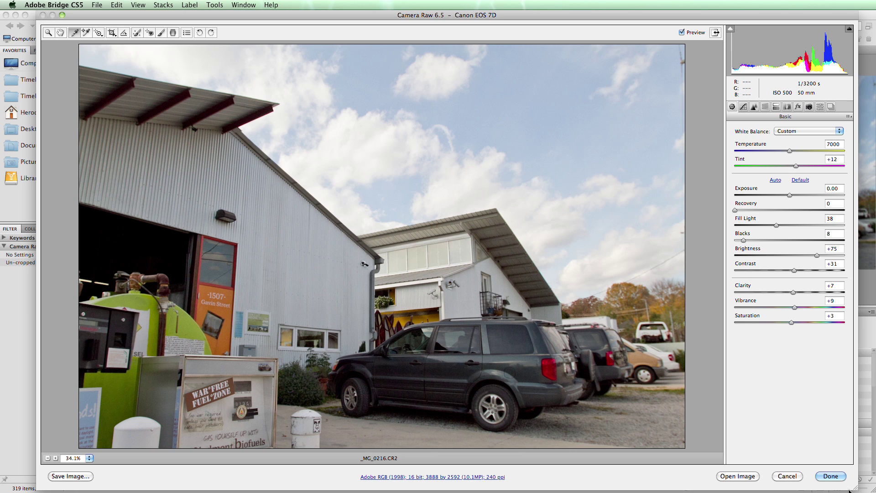
Close Camera Raw, copy _MG_0216's develop settings, and select all 319 images
left_click(831, 476)
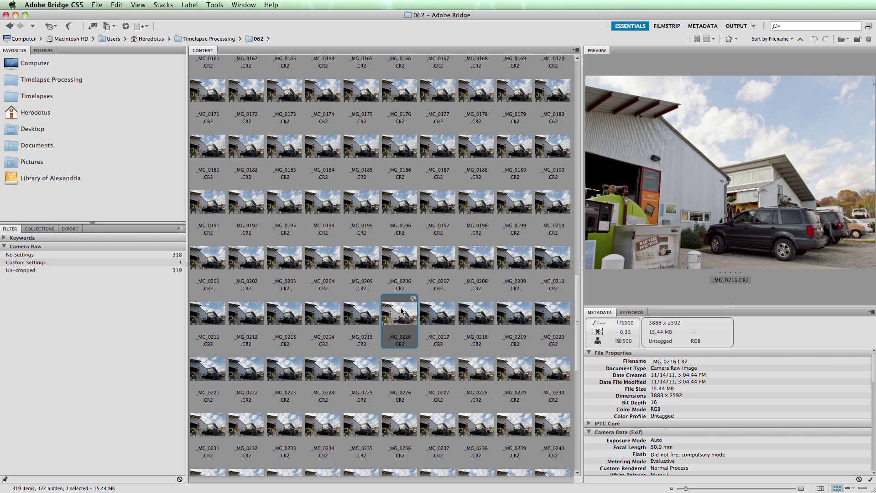
scroll(433, 349, "up", 2)
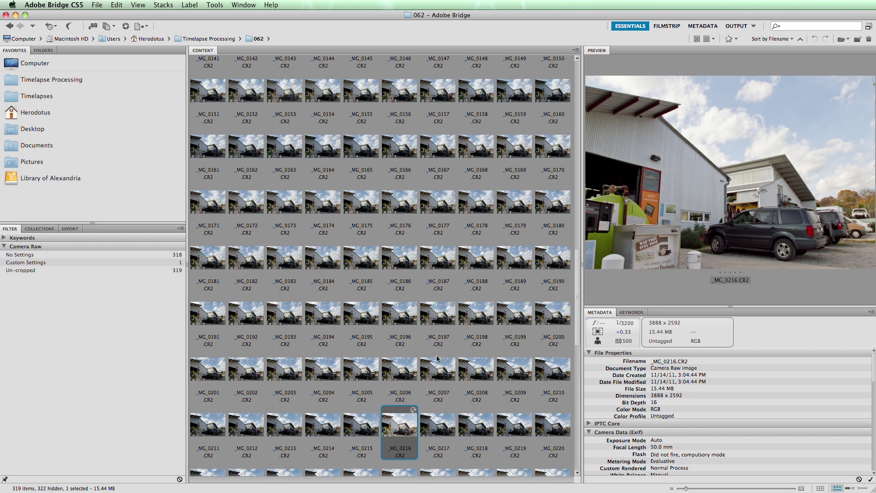
scroll(435, 356, "down", 5)
right_click(393, 184)
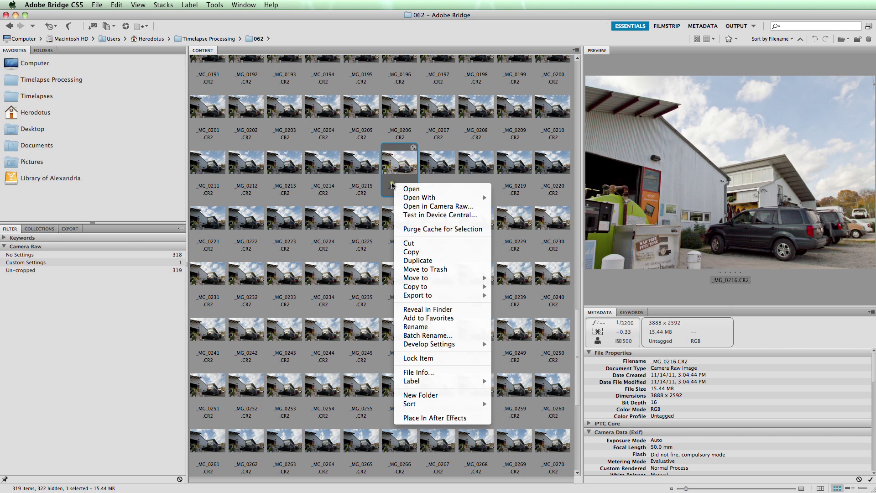
mouse_move(477, 345)
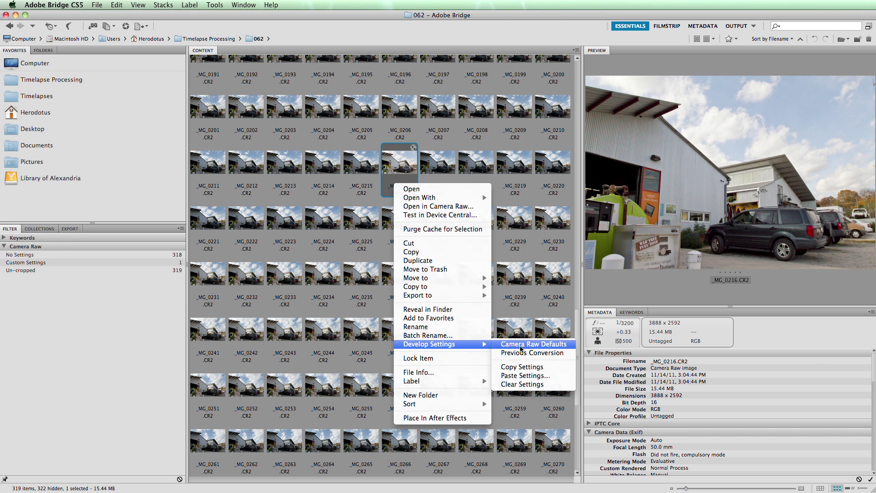
left_click(534, 367)
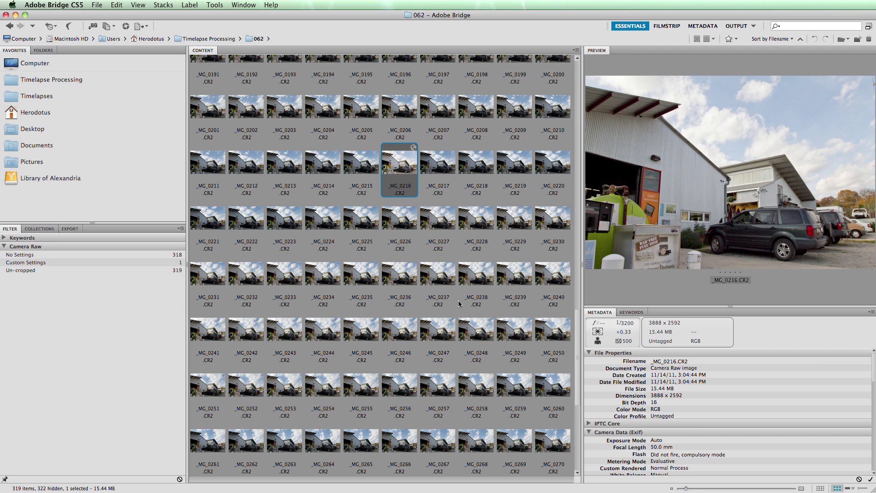
key("super+a")
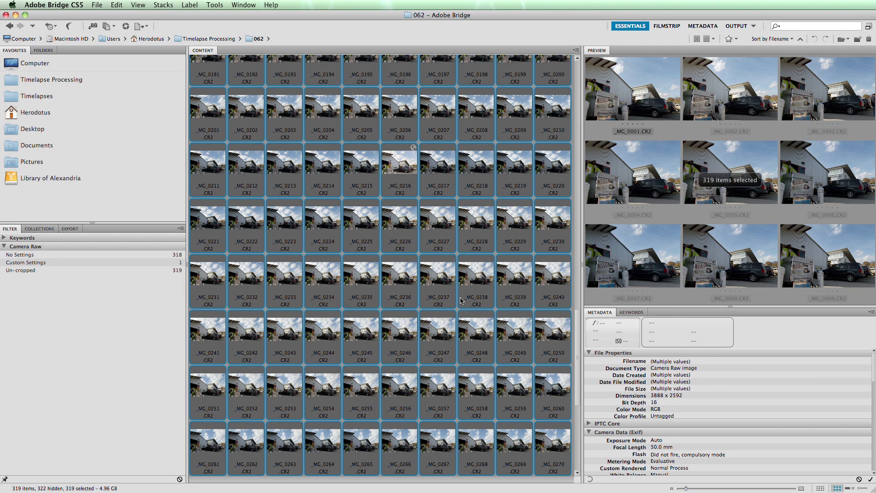
Paste the copied develop settings onto all selected images and confirm with OK
left_click(445, 236, "ctrl")
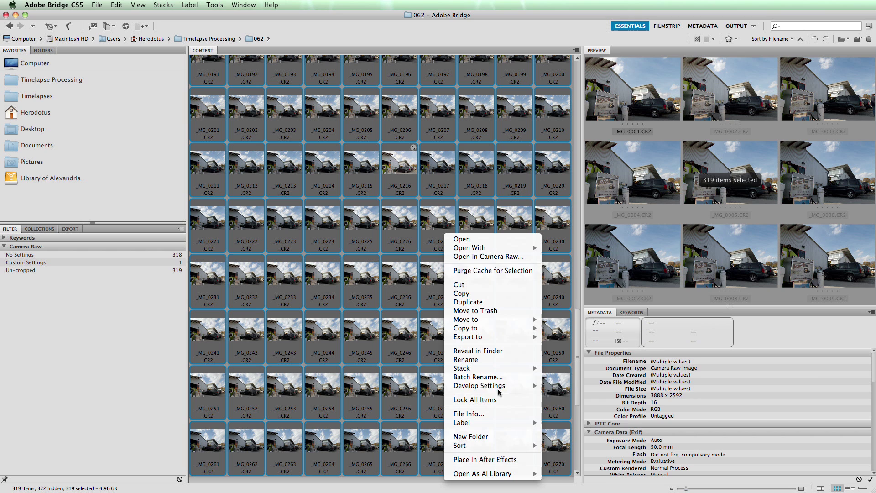
mouse_move(499, 392)
left_click(566, 414)
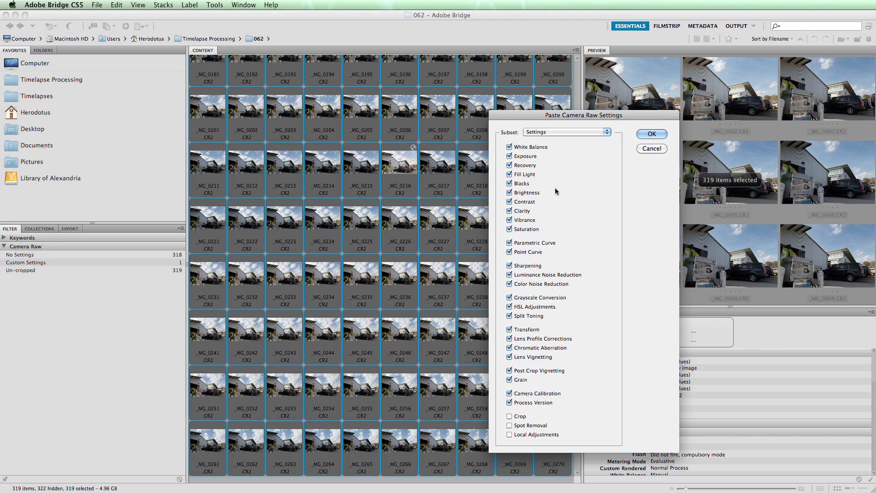
left_click(643, 133)
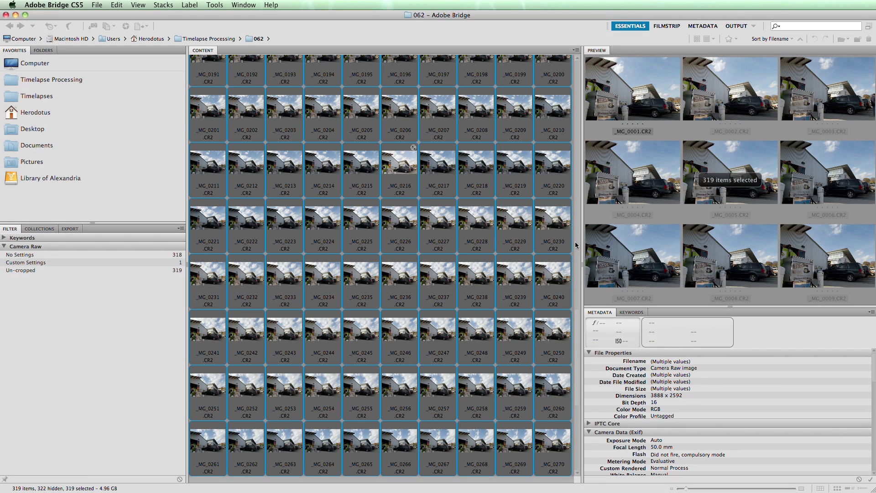
Check the applied look on _MG_0257, then switch to After Effects
scroll(575, 245, "down", 1)
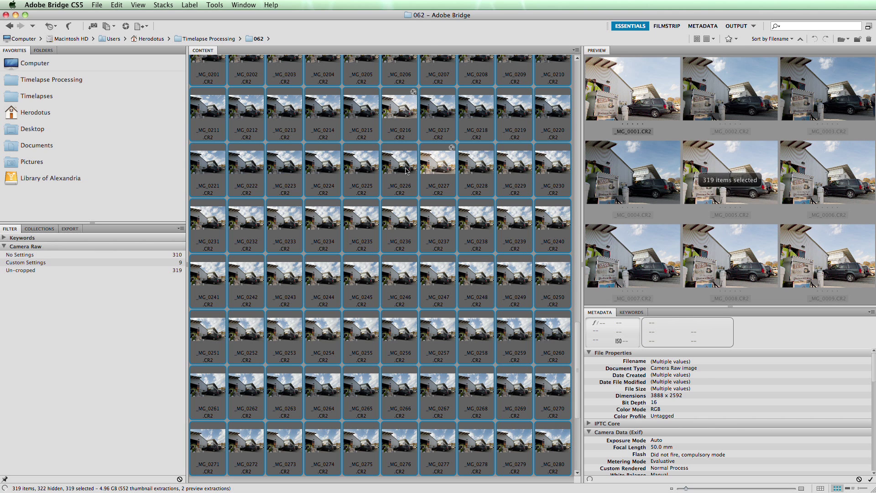
left_click(447, 333)
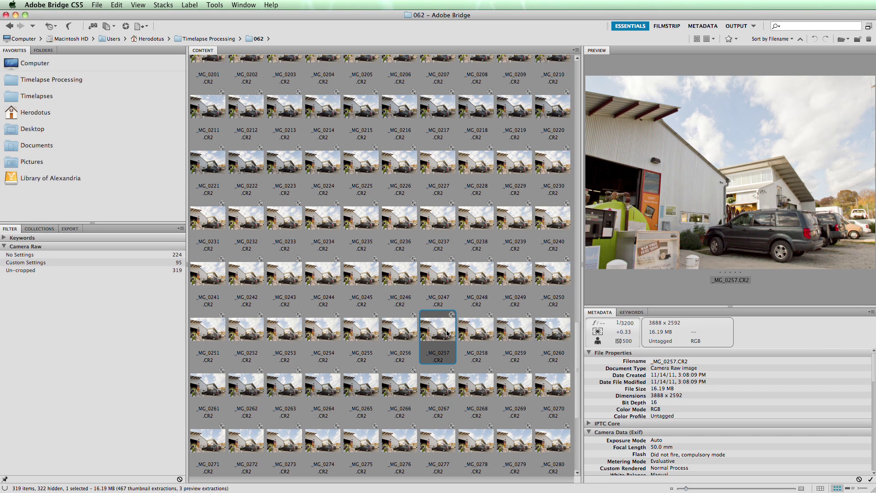
key("super+Tab")
key("super+Tab")
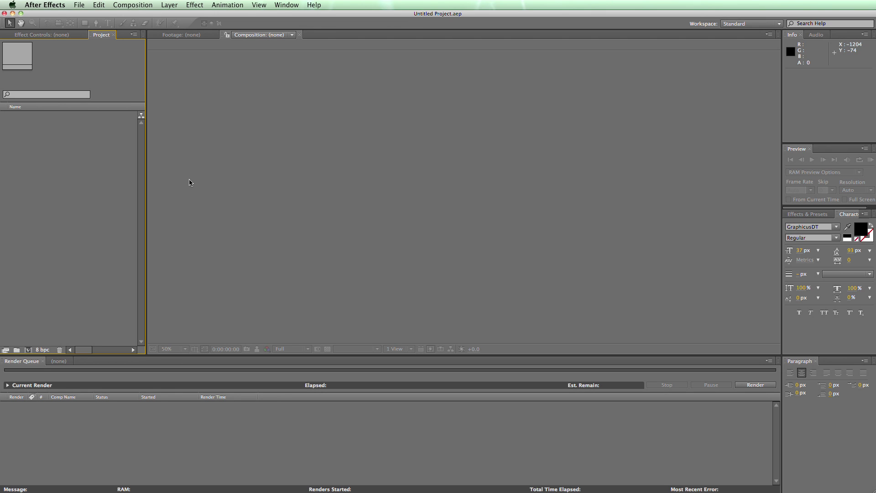
Set Sequence Footage to 23.976 frames per second in the Import preferences
left_click(64, 5)
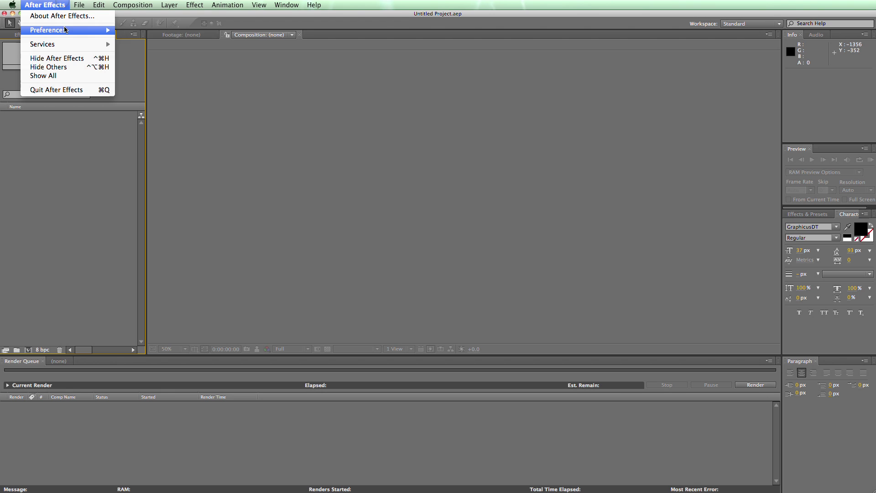
mouse_move(65, 31)
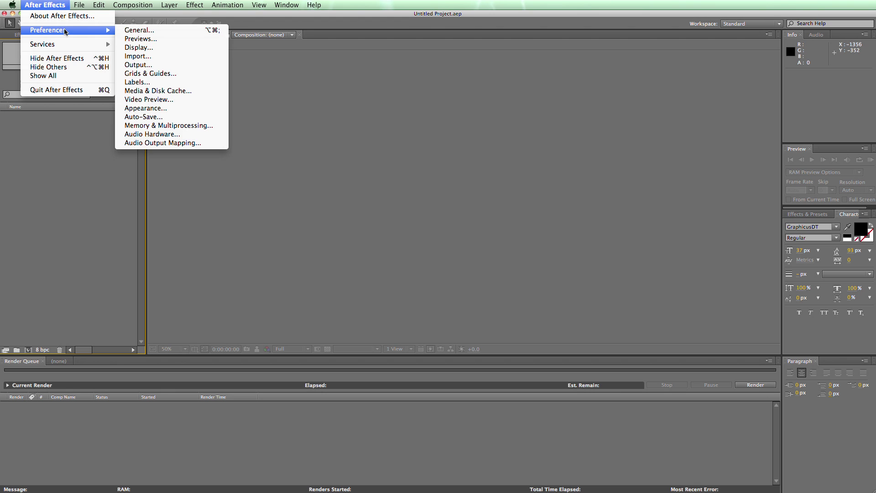
left_click(167, 57)
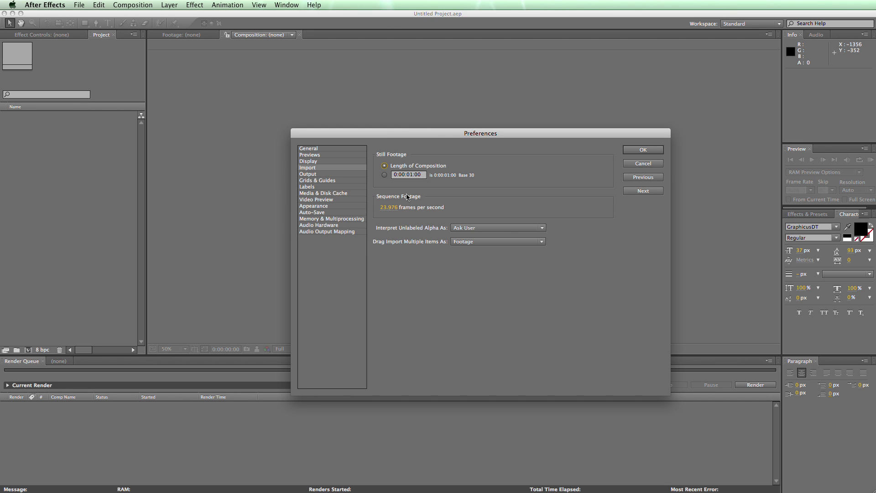
left_click(389, 208)
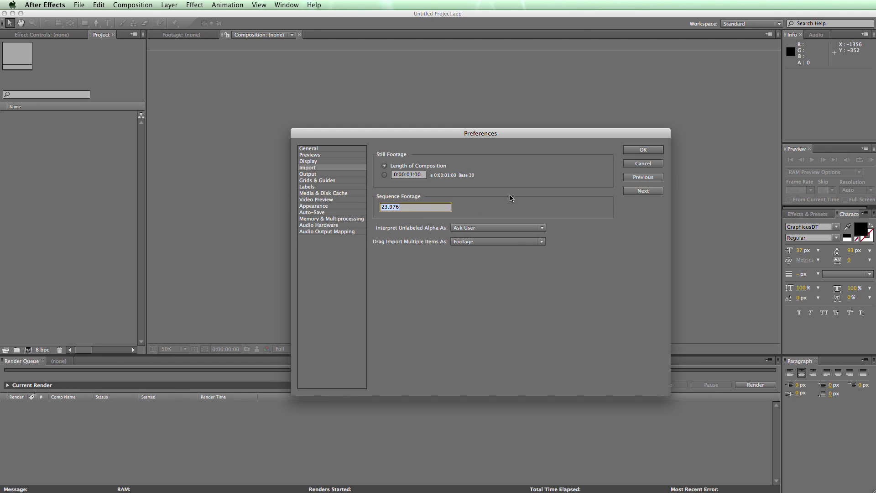
left_click(638, 152)
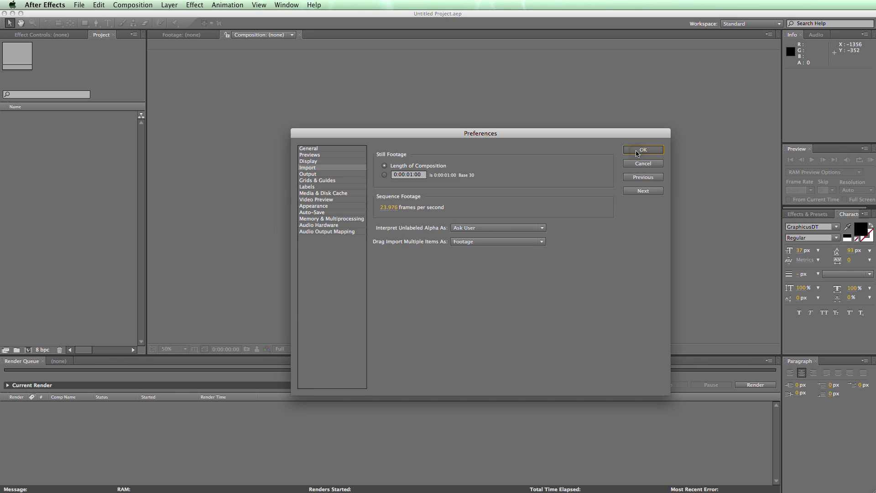
Create Comp 1 from the HDTV 1080 24 preset with the frame rate changed to 23.976 fps
left_click(28, 350)
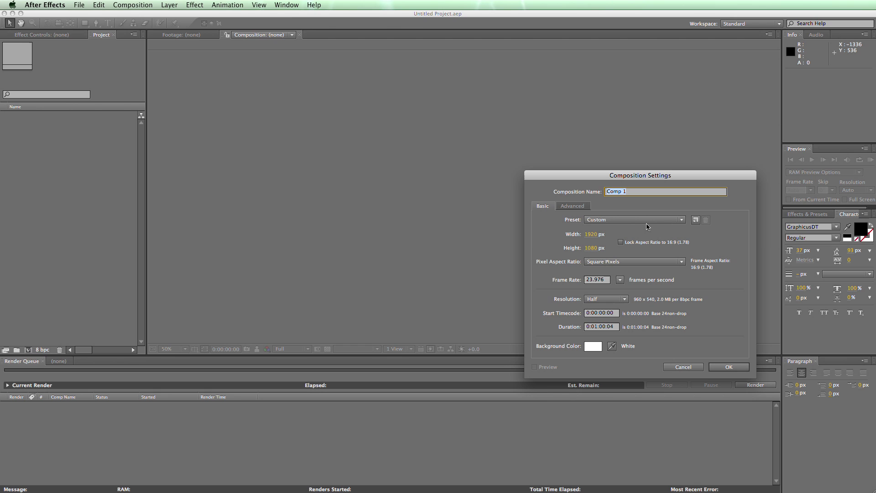
left_click(604, 221)
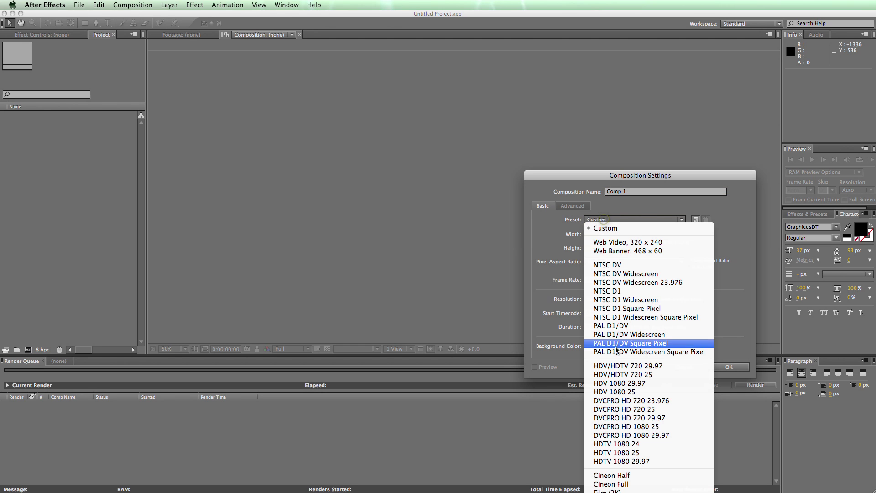
left_click(631, 444)
left_click(586, 280)
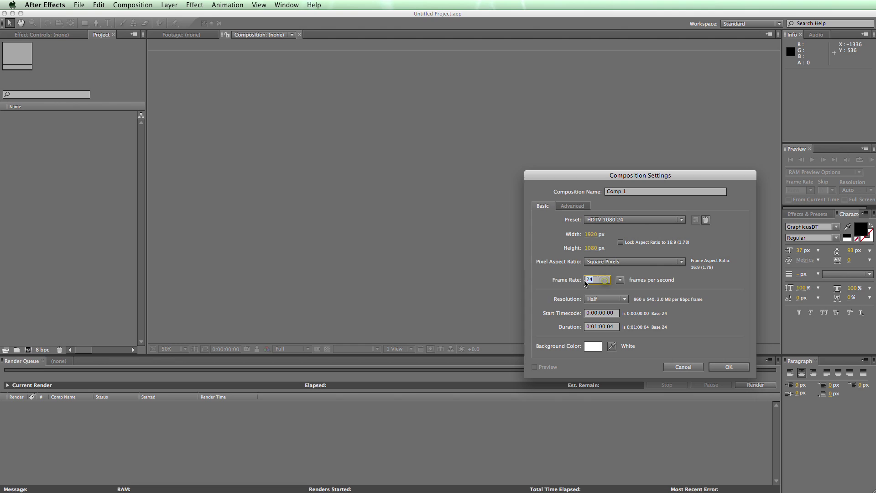
type("23.976")
left_click(738, 366)
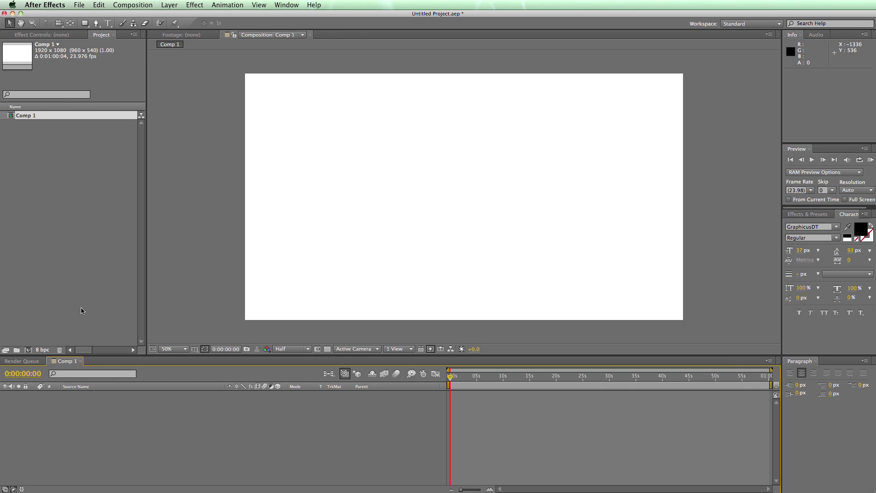
Import _MG_0001.CR2 from the 062 folder as a Camera Raw Sequence
double_click(72, 256)
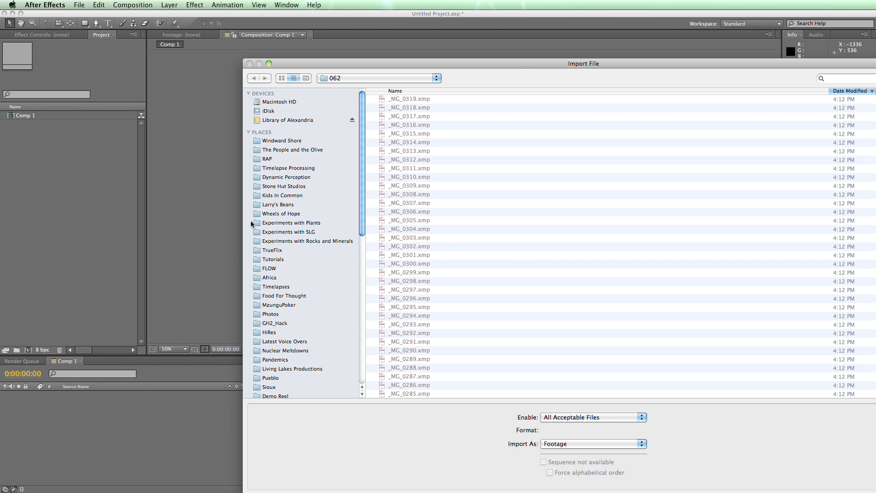
left_click_drag(494, 65, 373, 28)
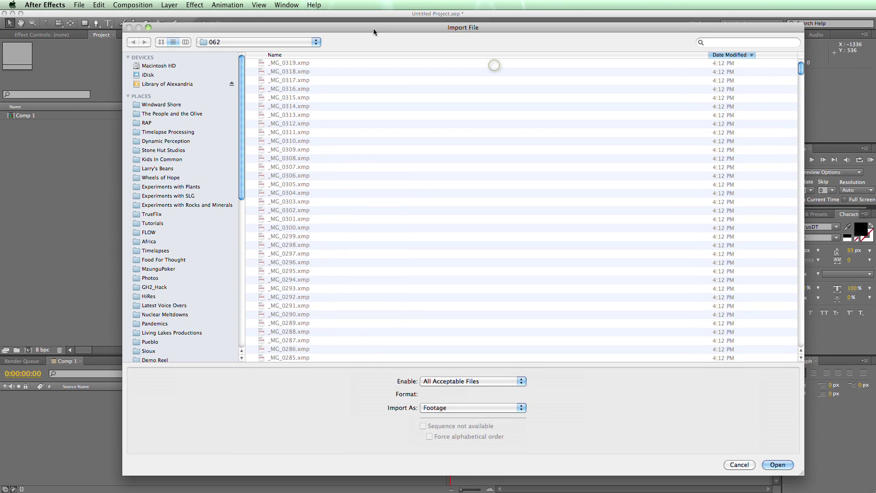
left_click(224, 42)
left_click(232, 43)
left_click(288, 55)
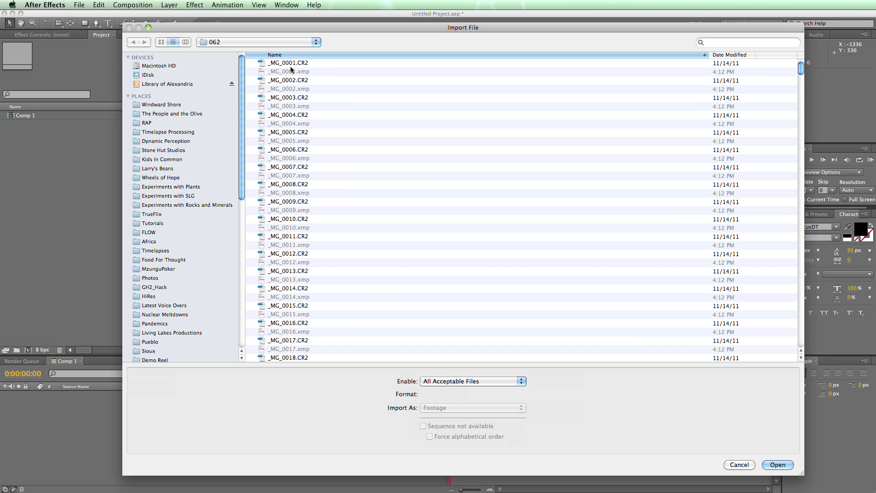
left_click(290, 64)
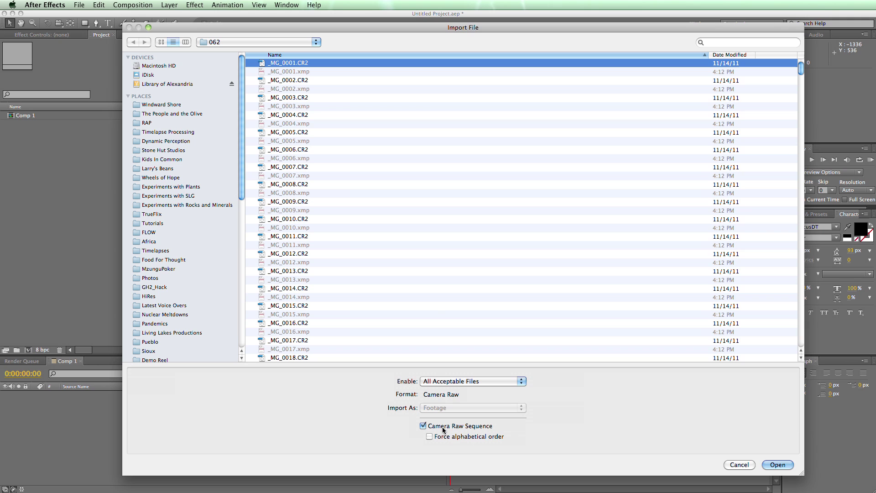
left_click(771, 466)
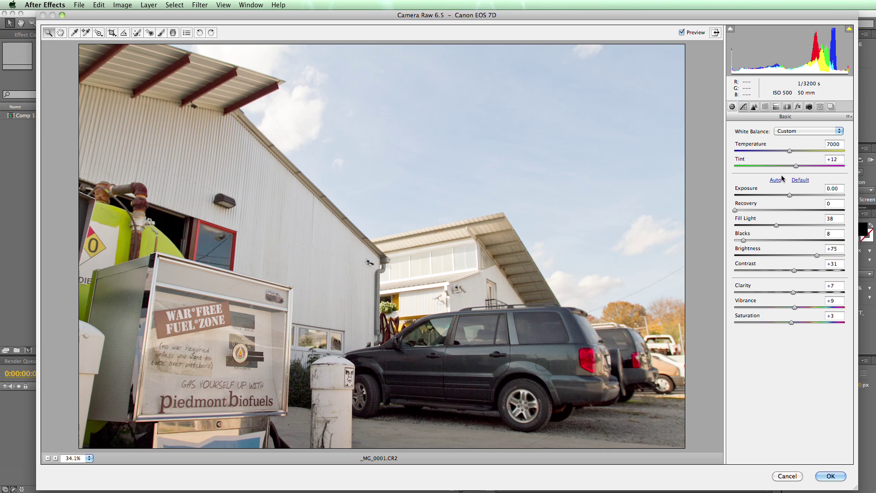
Accept the Camera Raw settings and place the CR2 sequence into Comp 1
left_click(832, 476)
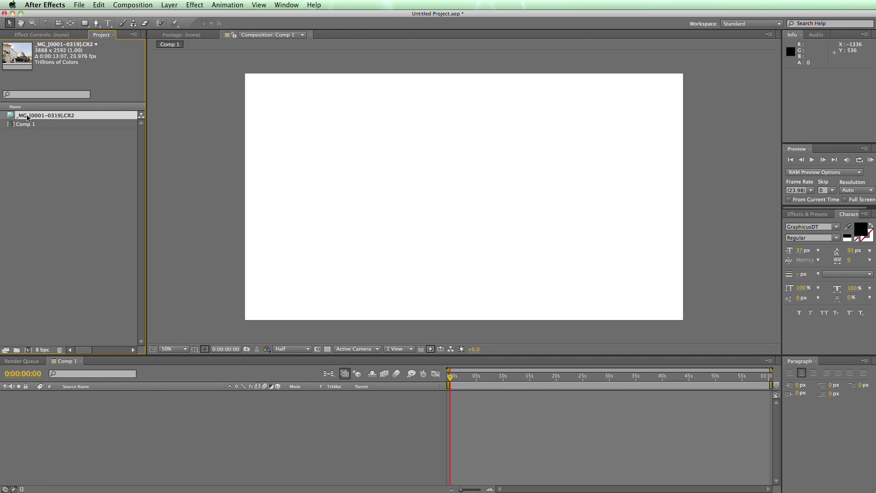
left_click_drag(26, 115, 236, 427)
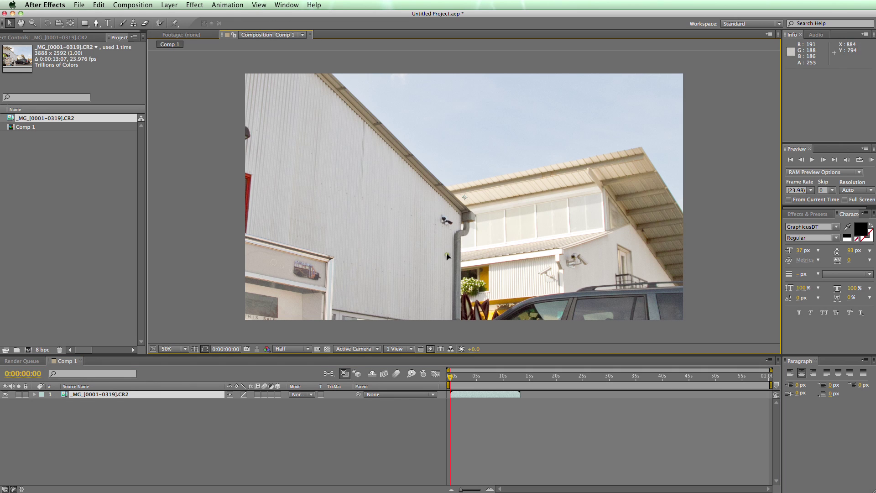
left_click_drag(443, 249, 486, 232)
left_click_drag(352, 160, 317, 171)
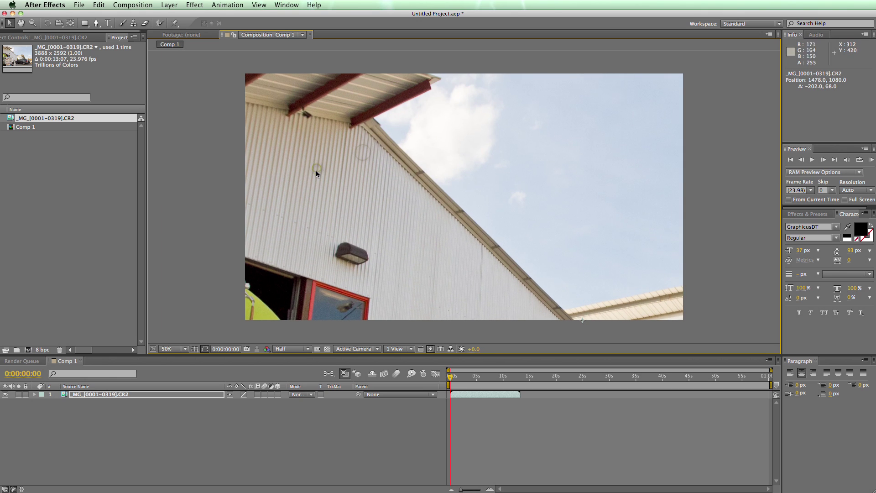
Scale the sequence layer to 50% and position it to fill the frame
left_click(102, 396)
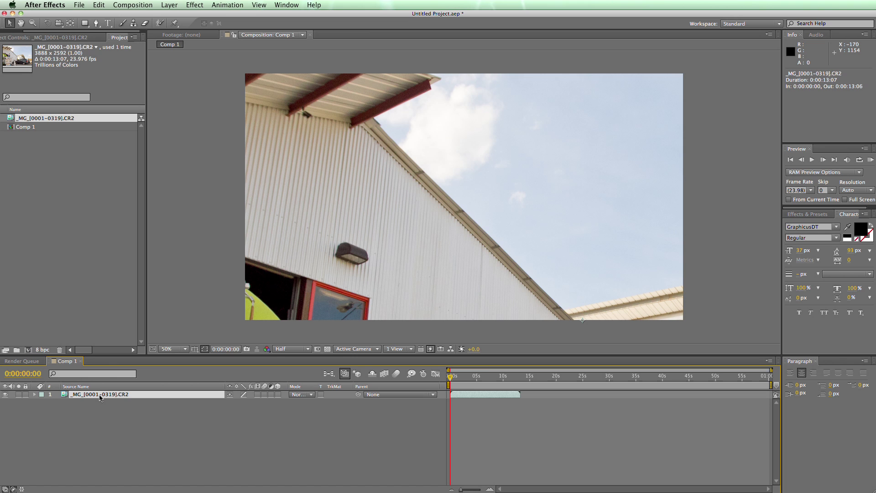
key("s")
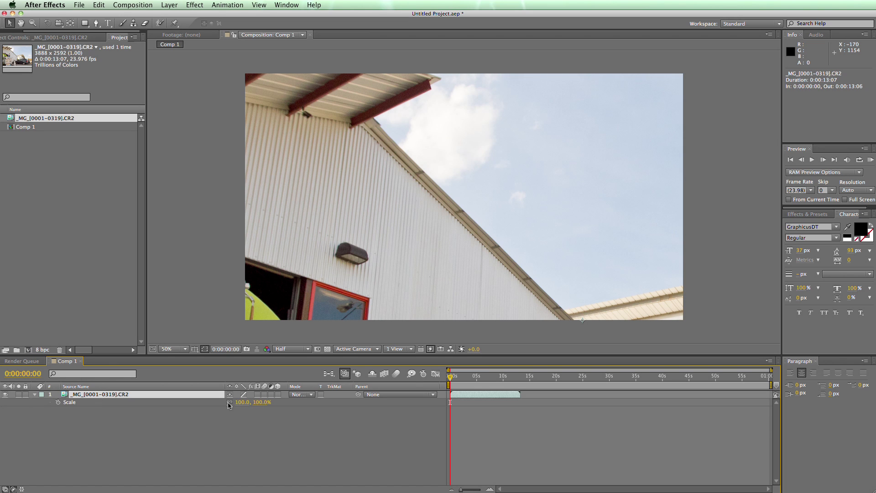
left_click_drag(240, 406, 211, 402)
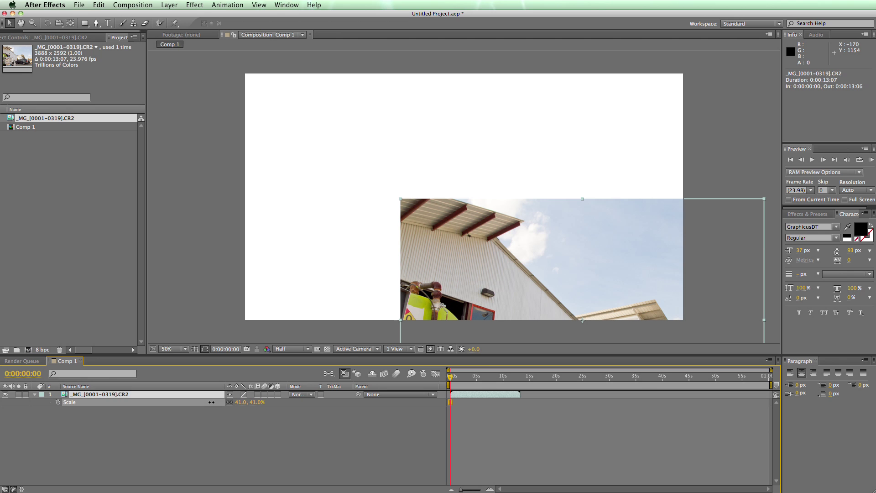
left_click_drag(516, 302, 401, 179)
left_click_drag(237, 405, 243, 403)
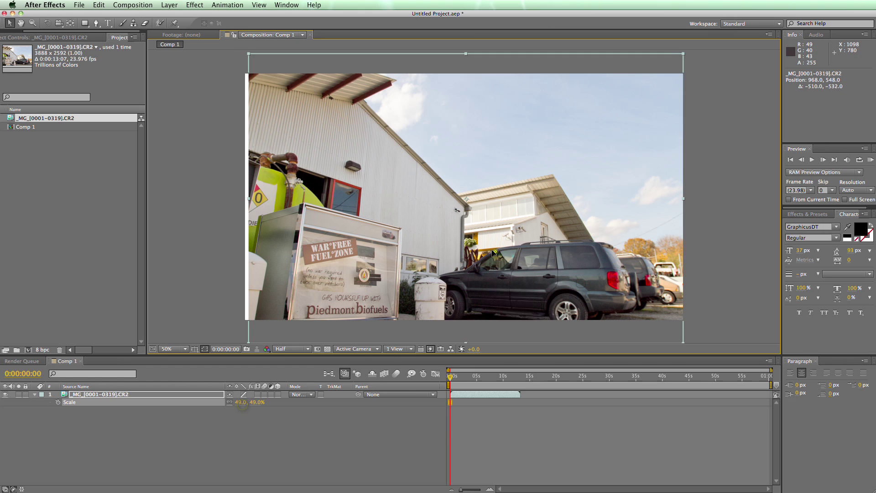
left_click_drag(435, 304, 433, 302)
left_click_drag(238, 405, 242, 406)
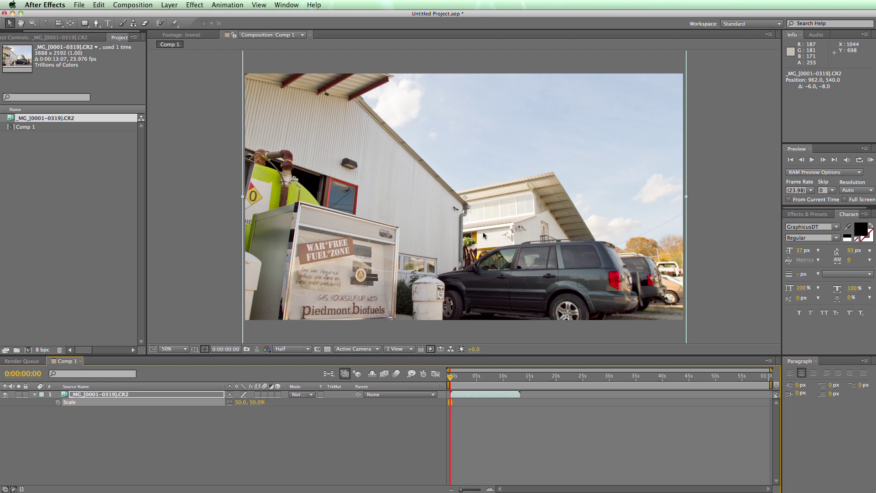
mouse_move(484, 261)
left_mouse_down()
mouse_move(482, 235)
mouse_move(480, 266)
mouse_move(482, 251)
left_mouse_up()
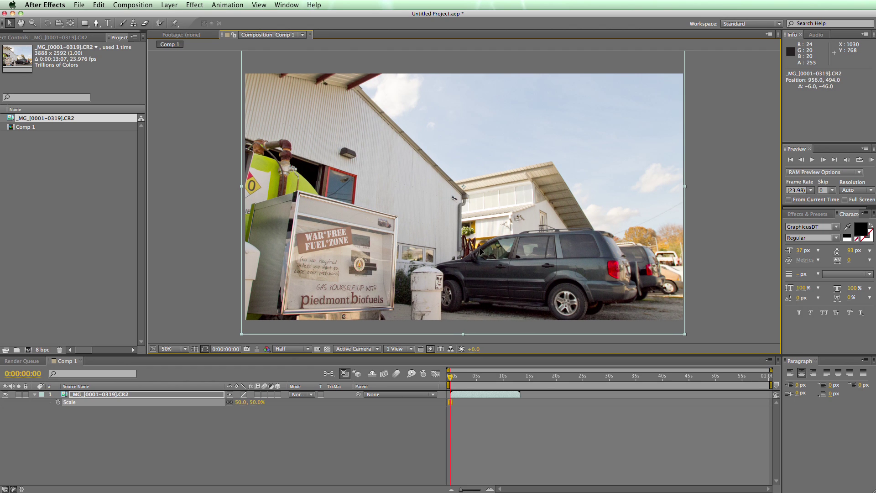
left_click(481, 251)
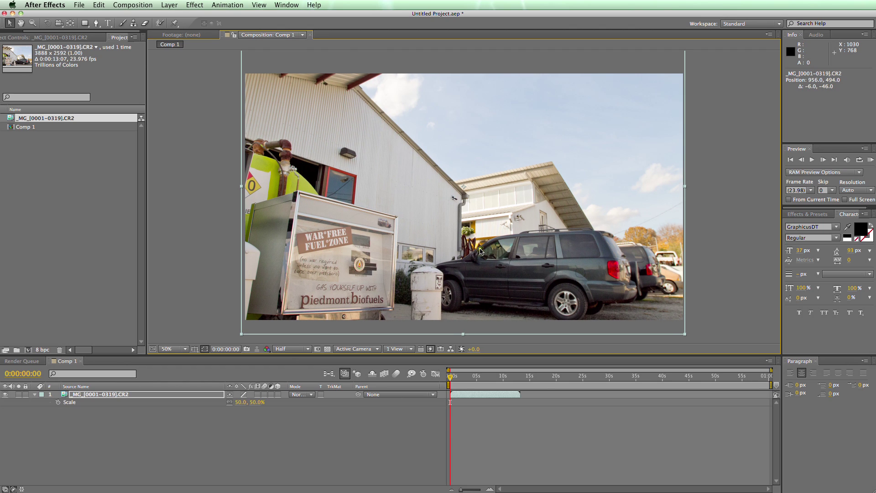
Shorten the work area to end near 13 seconds, matching the footage length
left_click(476, 403)
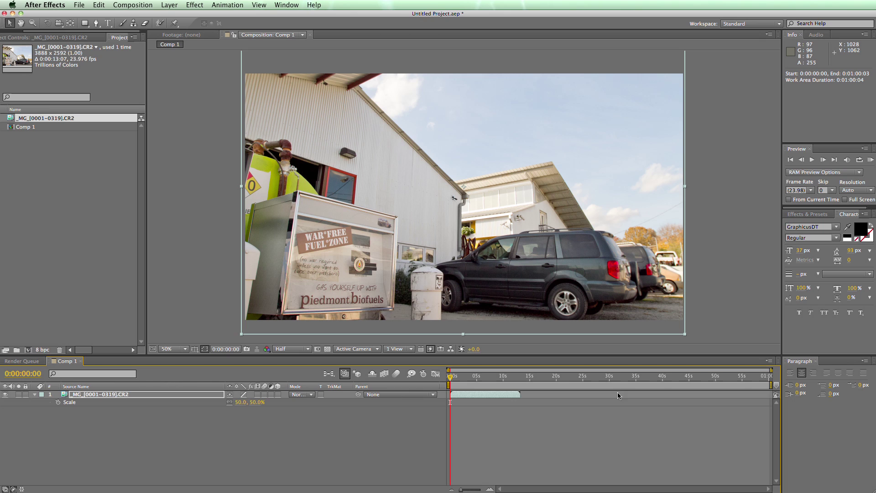
left_click_drag(773, 387, 524, 384)
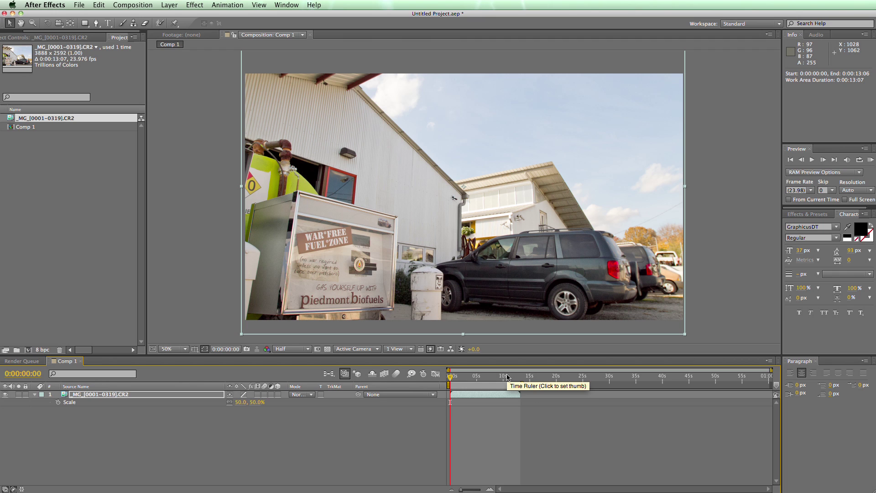
key("space")
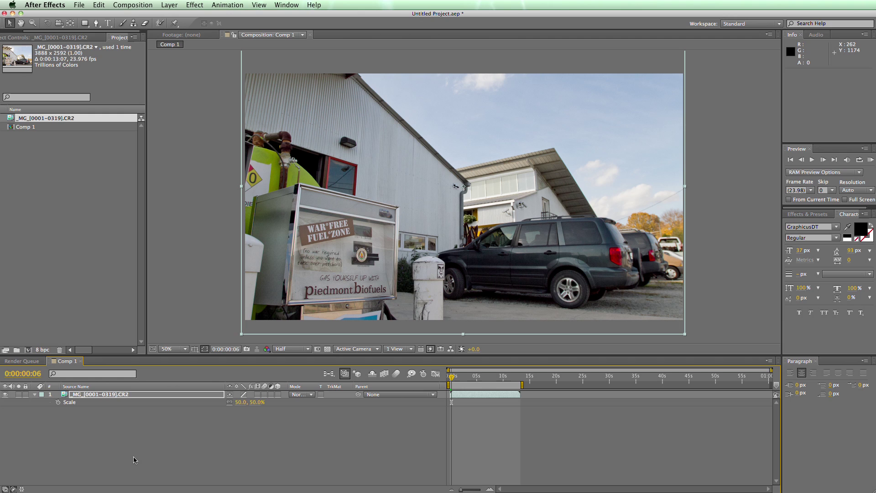
Set the project colour depth to 16 bits per channel
left_click(42, 351)
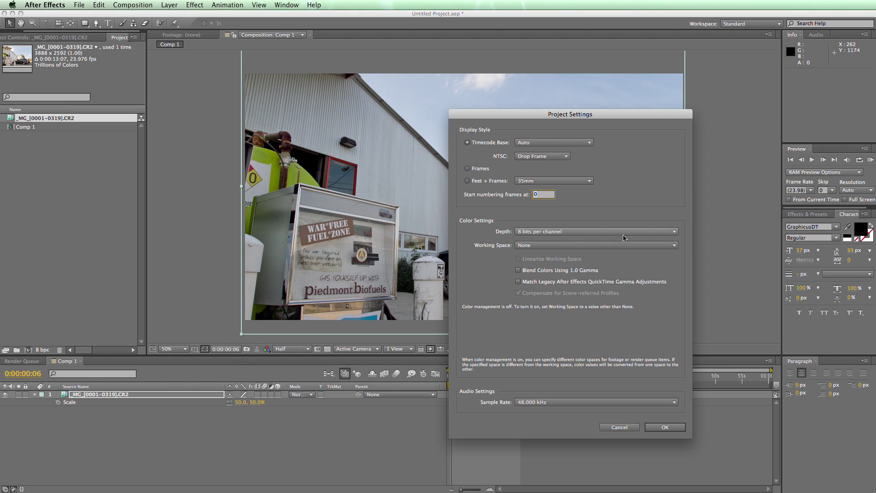
left_click(555, 234)
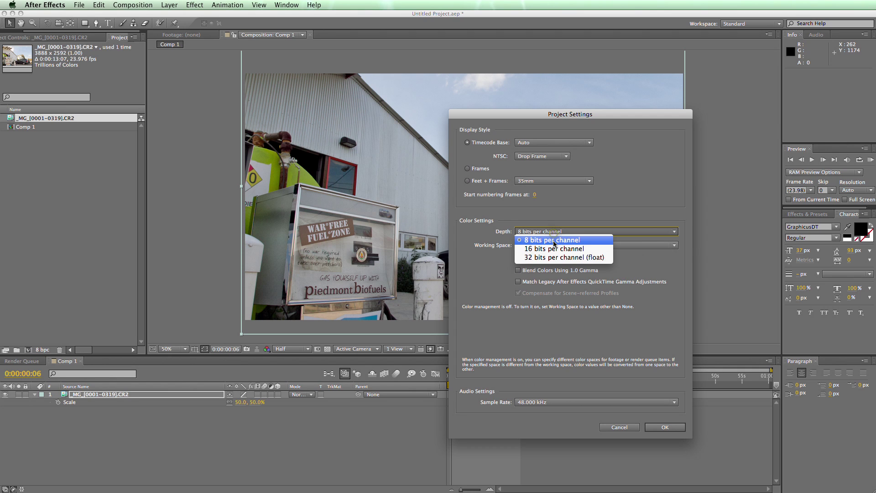
left_click(555, 249)
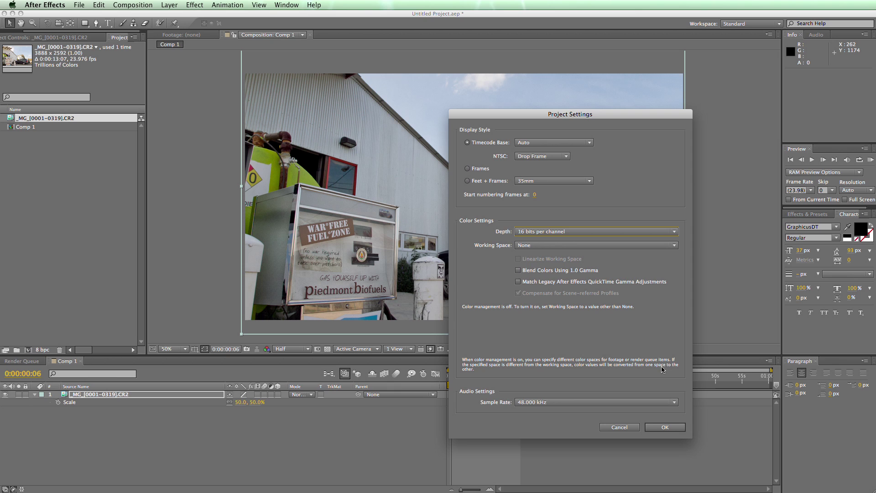
left_click(664, 426)
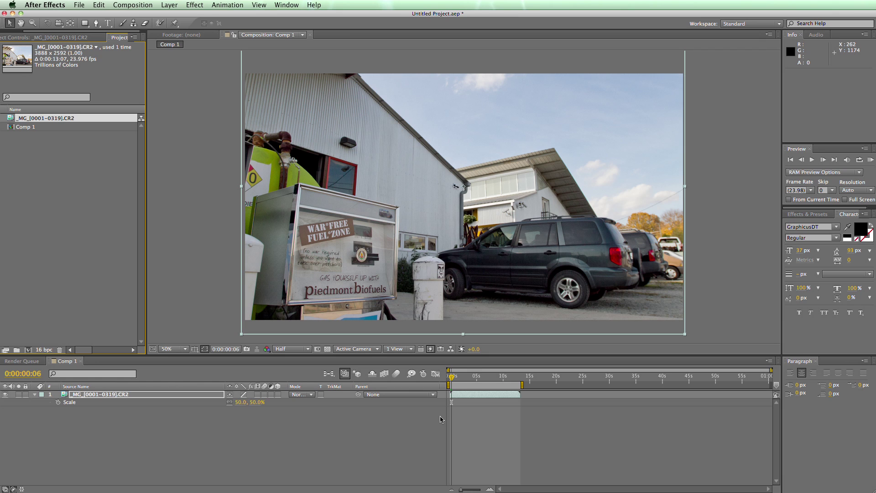
Rename the composition from Comp 1 to 062
key("super+k")
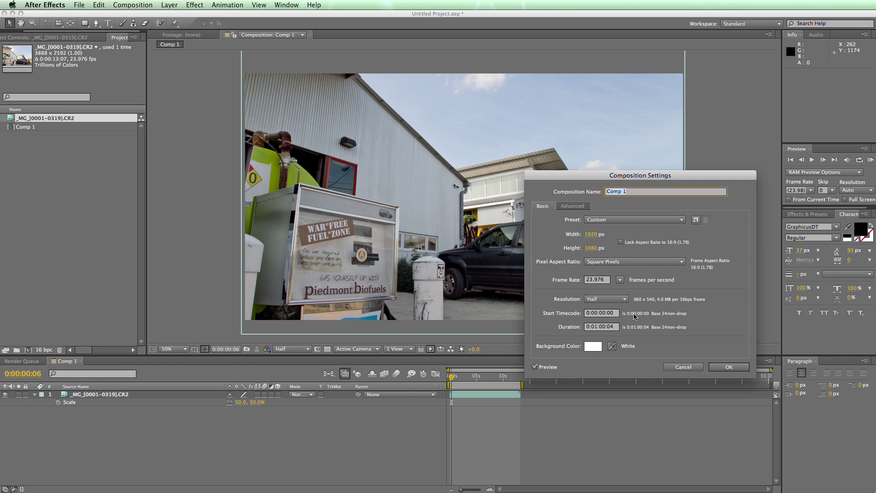
type("062")
left_click(729, 368)
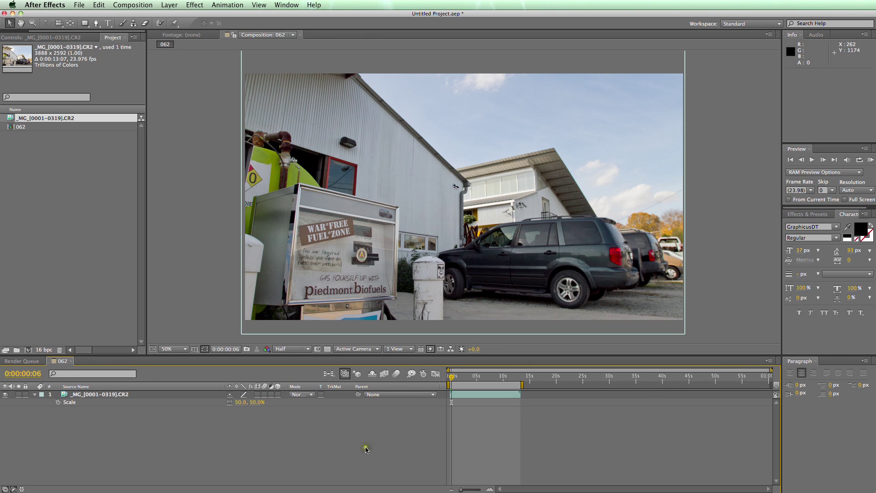
left_click(265, 455)
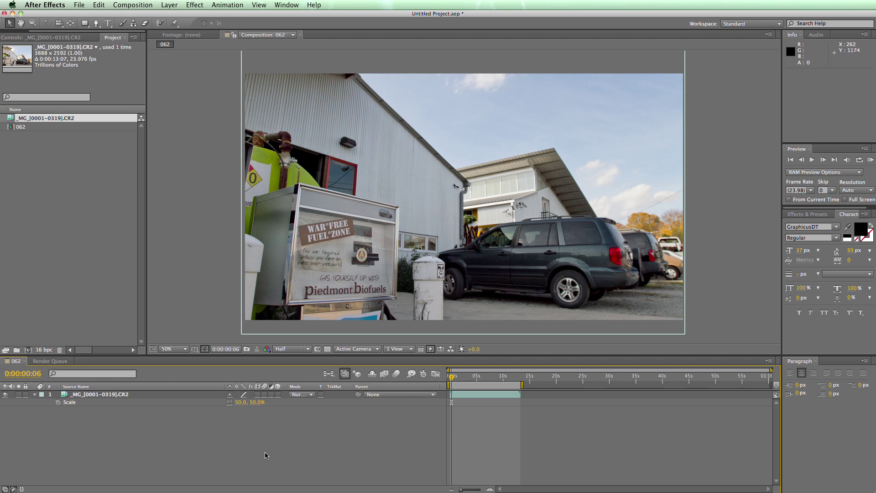
Queue comp 062 with the ProRes output module and render it to 062.mov
key("super+m")
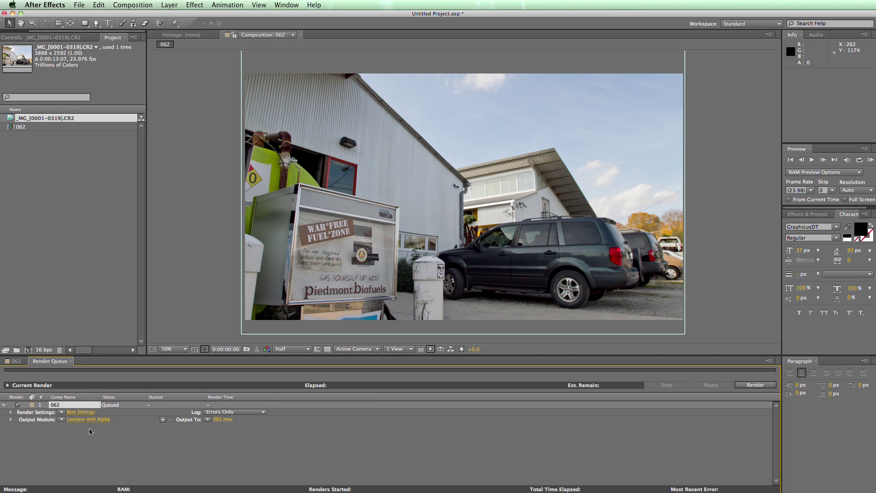
left_click(61, 420)
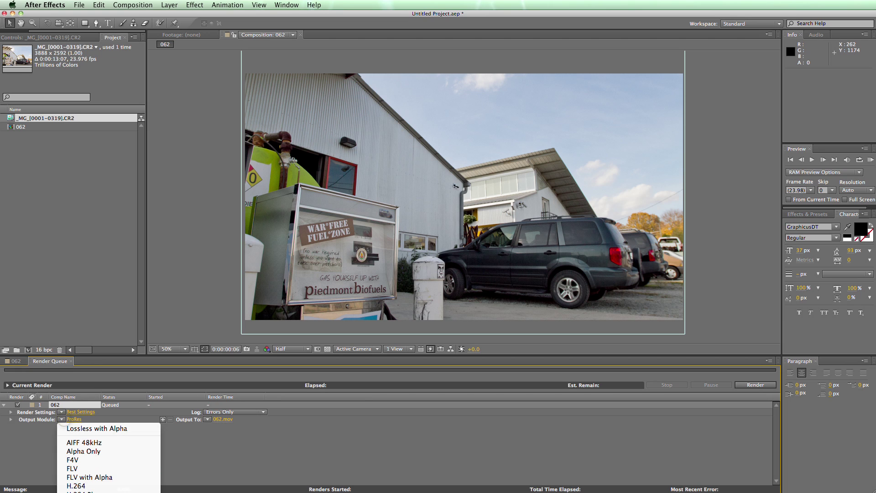
left_click(112, 457)
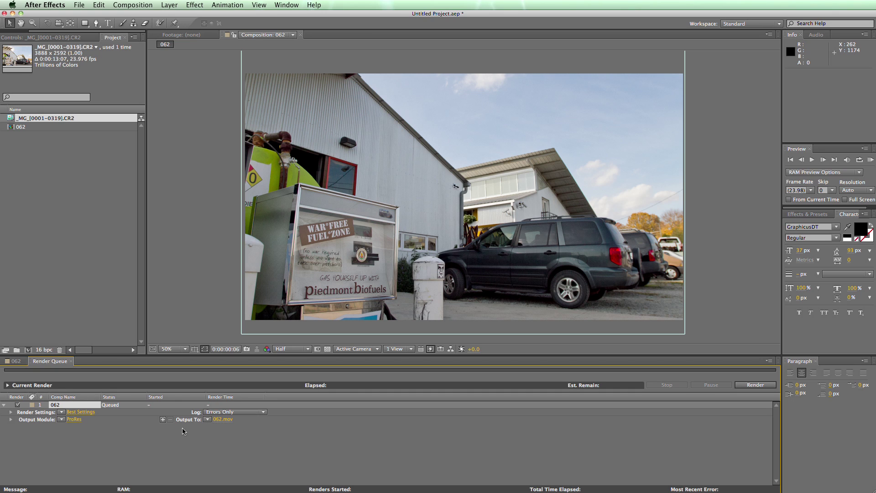
left_click(221, 420)
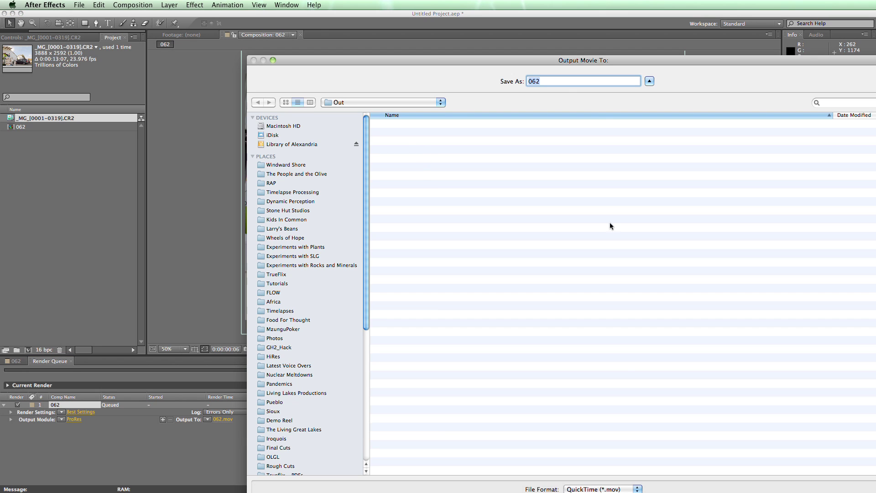
key("Return")
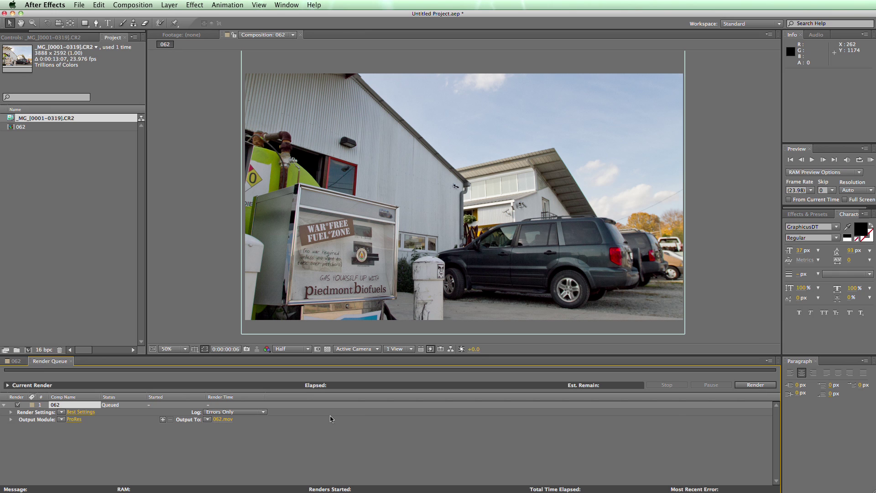
left_click(754, 386)
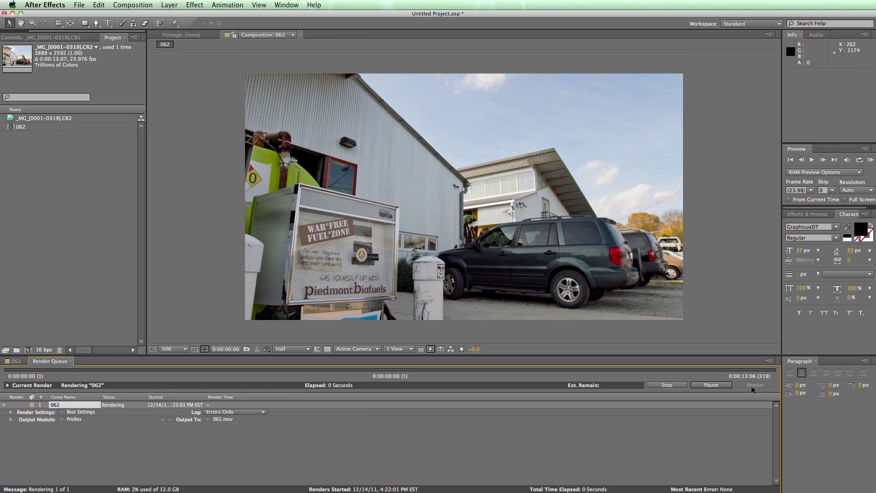